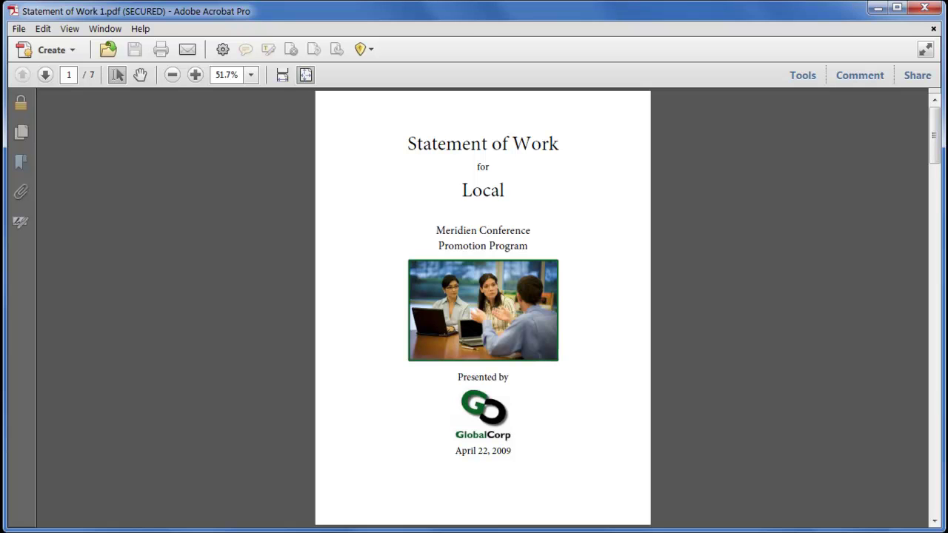
Step: Review the secured copy's security settings, permission details and available security methods
click(20, 111)
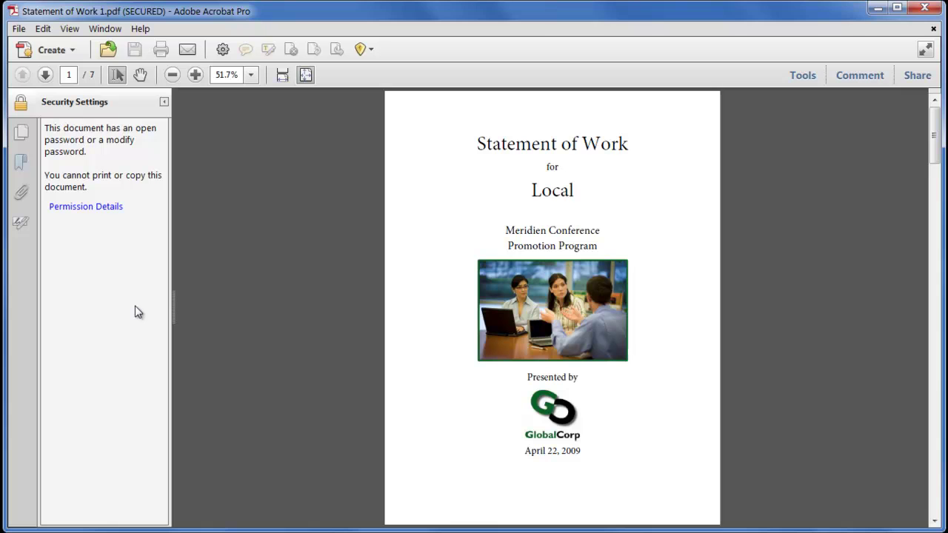
click(105, 209)
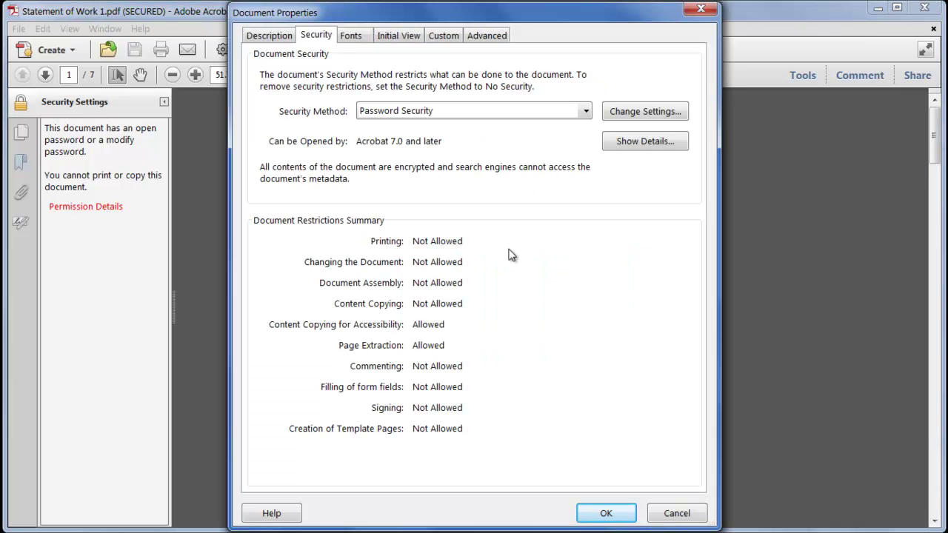
click(539, 115)
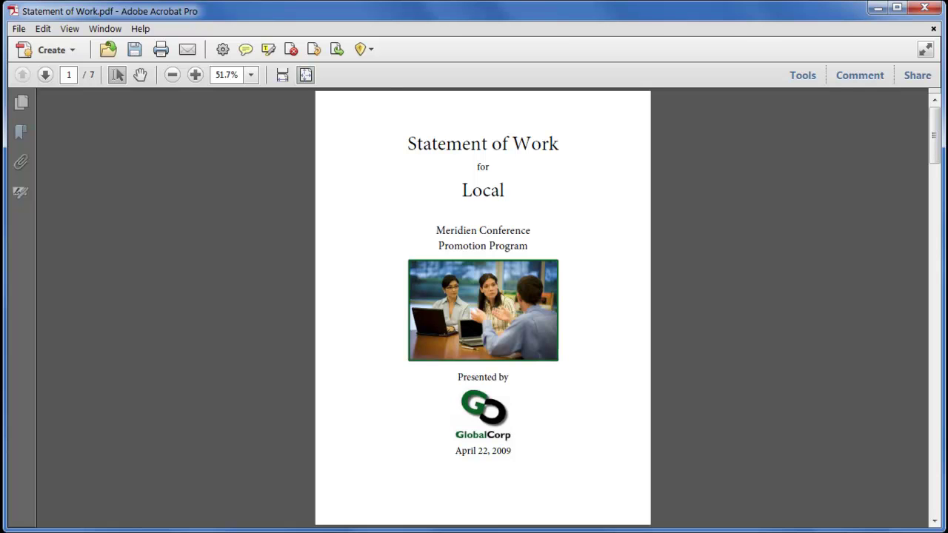
Step: Start Encrypt with Certificate from the Protection tools and confirm the digital ID
click(794, 80)
click(854, 205)
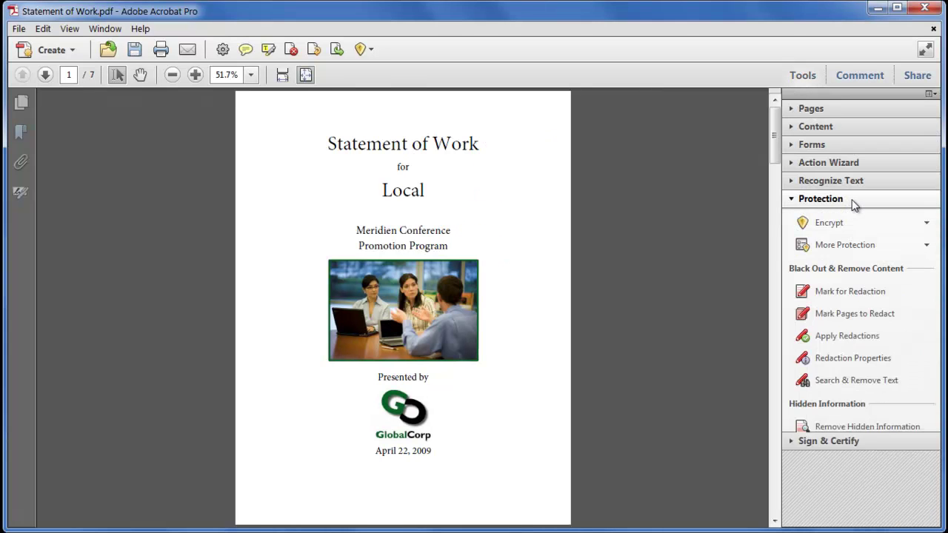
click(902, 229)
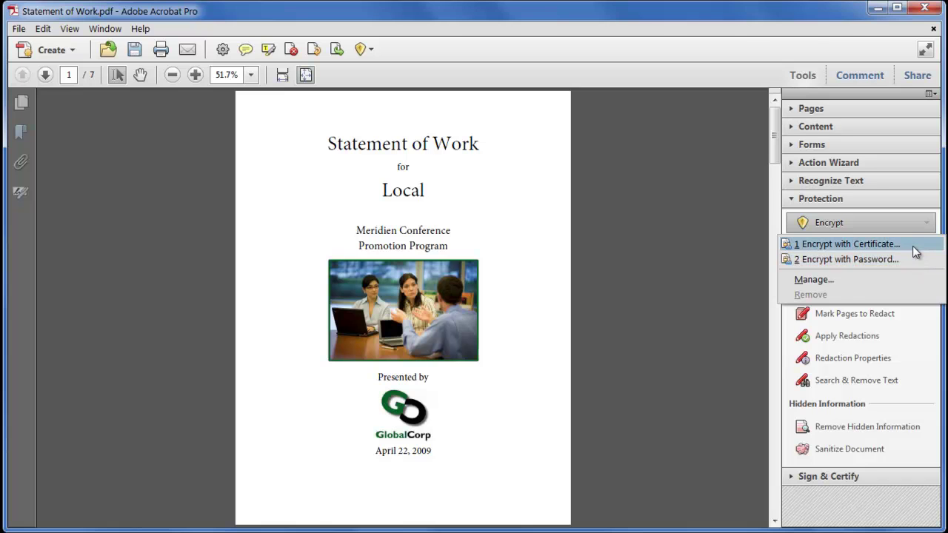
click(916, 253)
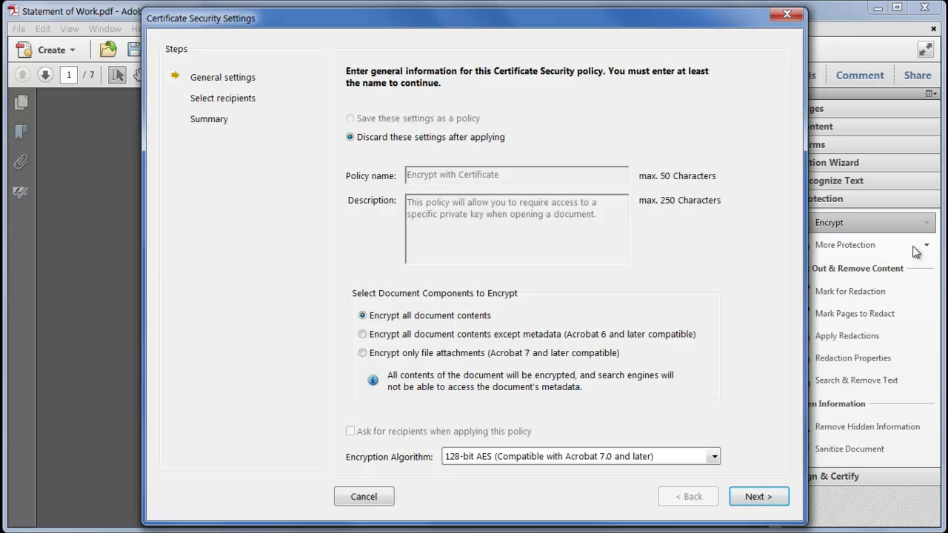
click(771, 500)
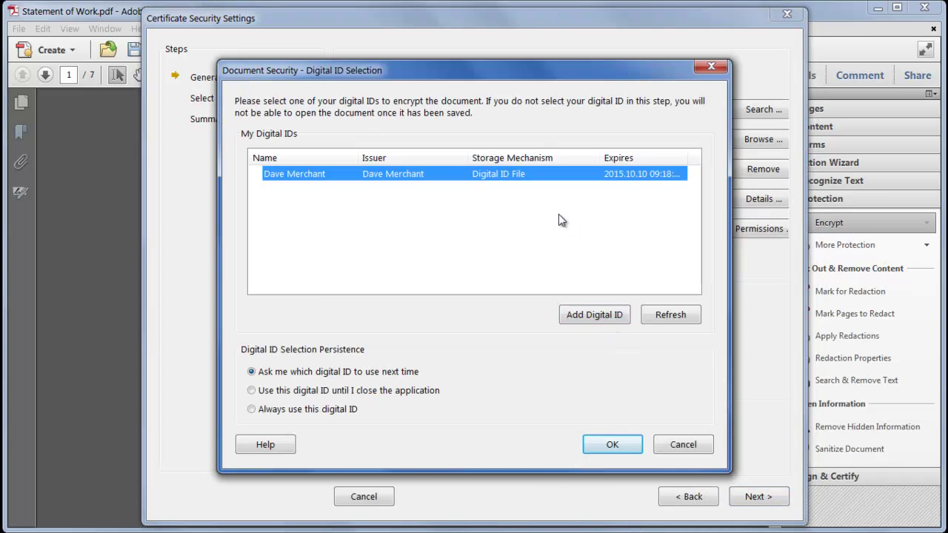
click(612, 444)
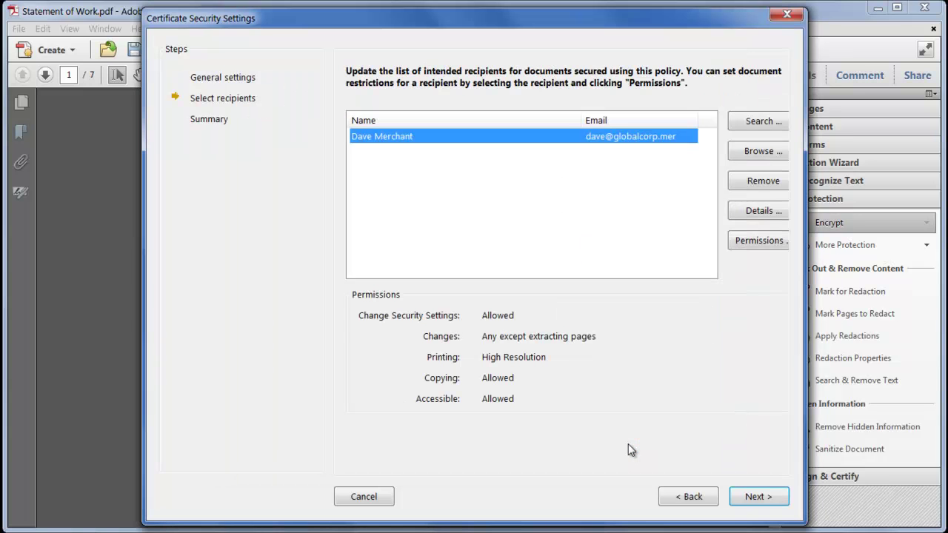
Step: Add two recipients from their .fdf certificate exchange files
click(759, 154)
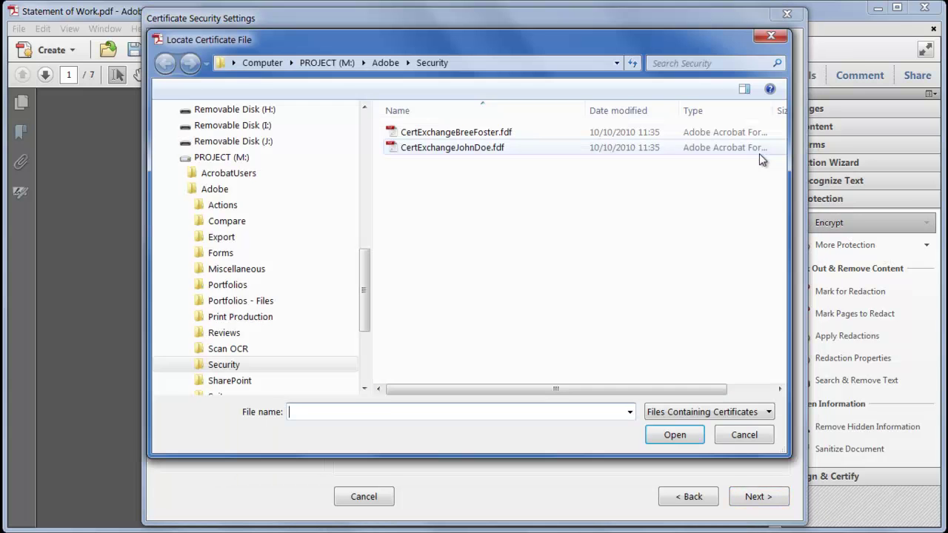
click(509, 139)
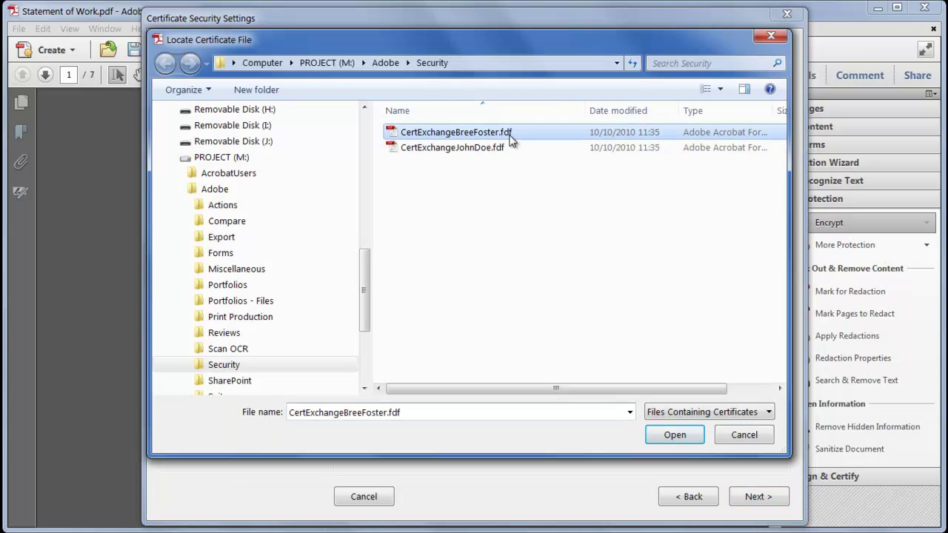
click(671, 436)
click(755, 153)
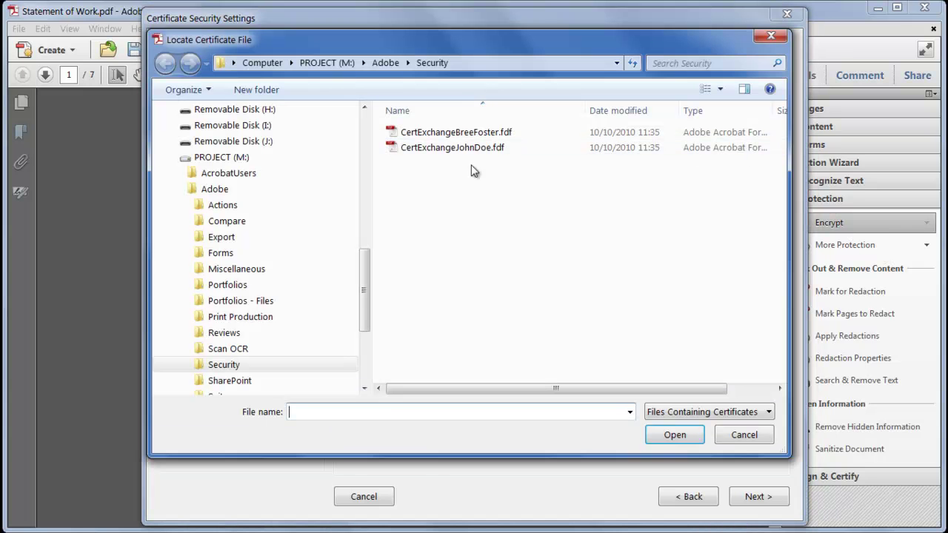
click(462, 148)
click(675, 435)
Step: Restrict the newest recipient to high-resolution printing with no changes, then finish encryption
click(380, 137)
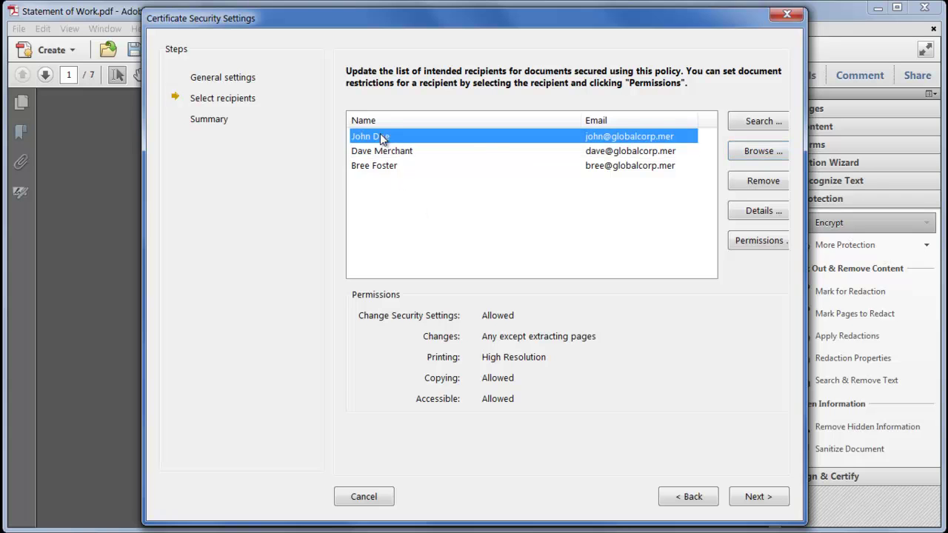
click(749, 241)
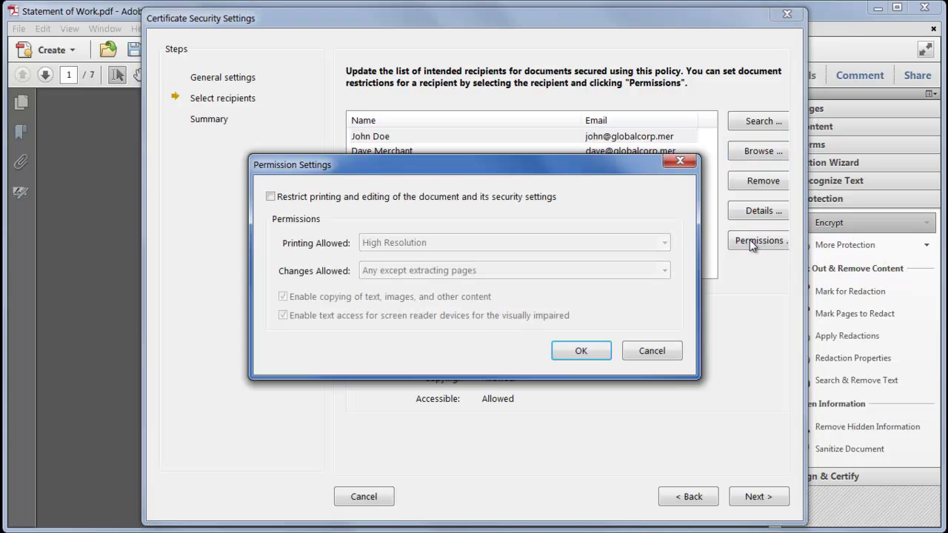
click(444, 197)
click(427, 243)
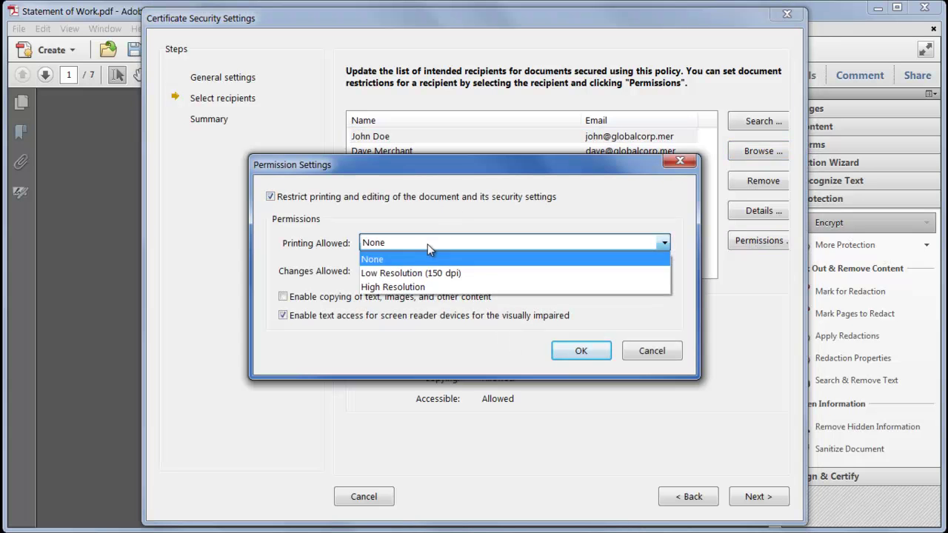
click(430, 287)
click(597, 353)
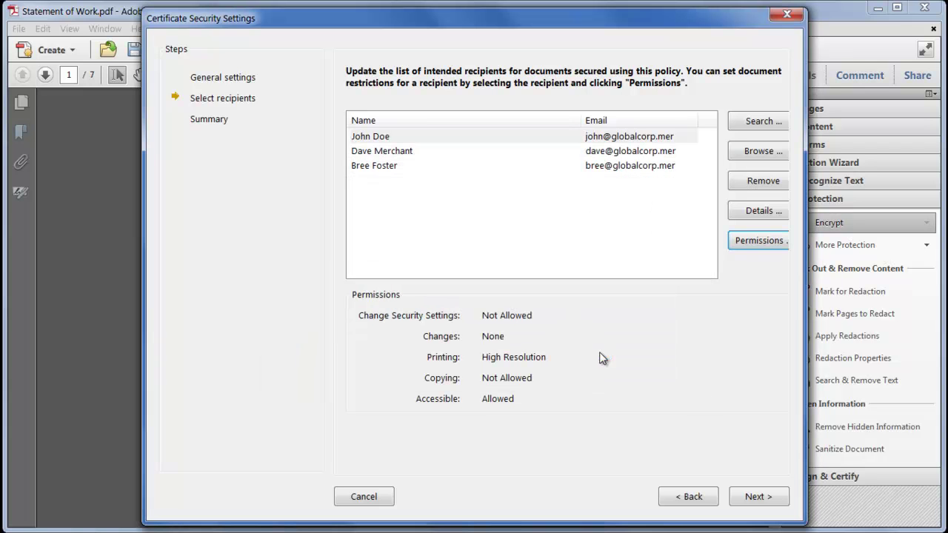
click(756, 500)
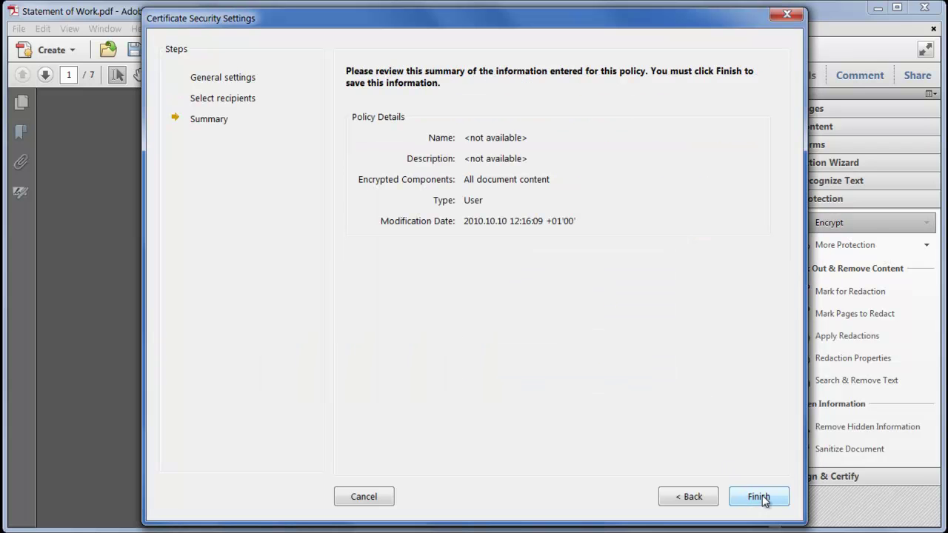
click(757, 500)
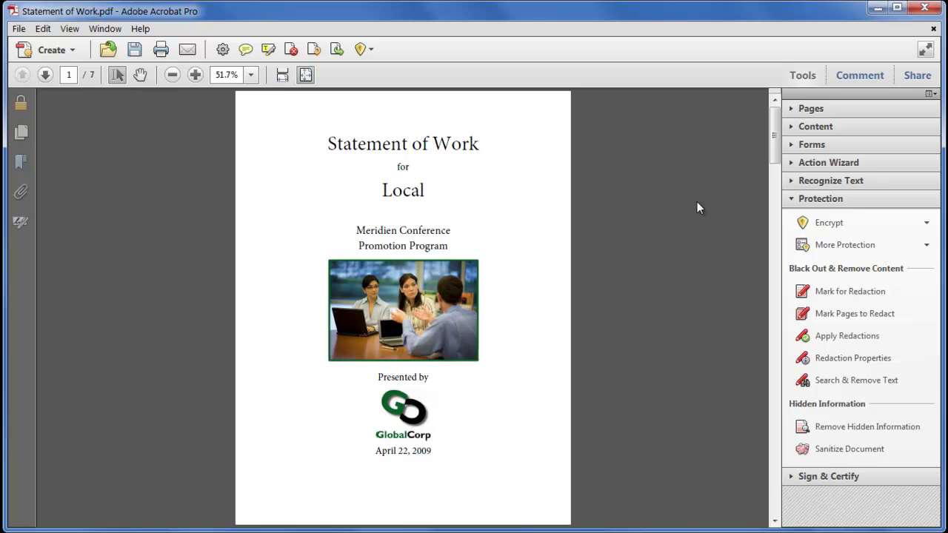
Step: Remove the document's certificate security via Encrypt > Remove, confirming with OK
click(861, 223)
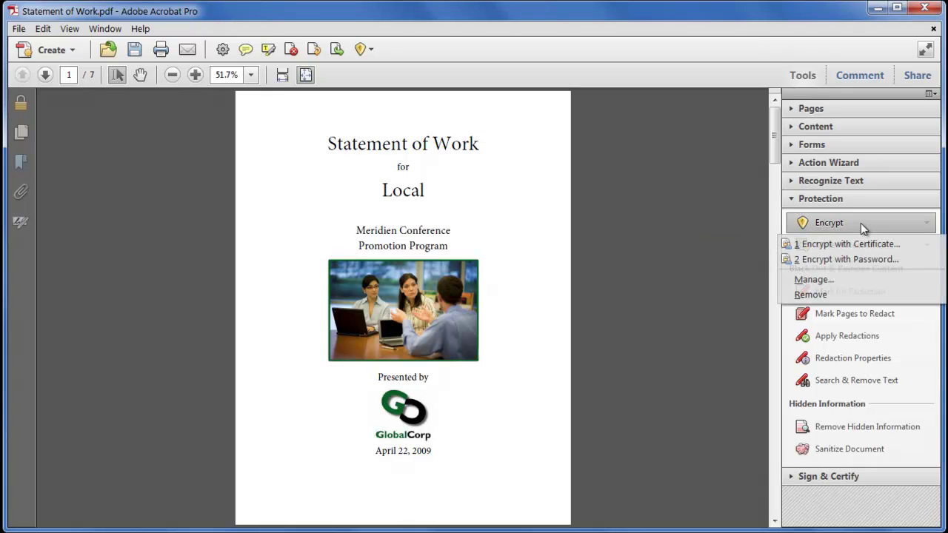
click(834, 296)
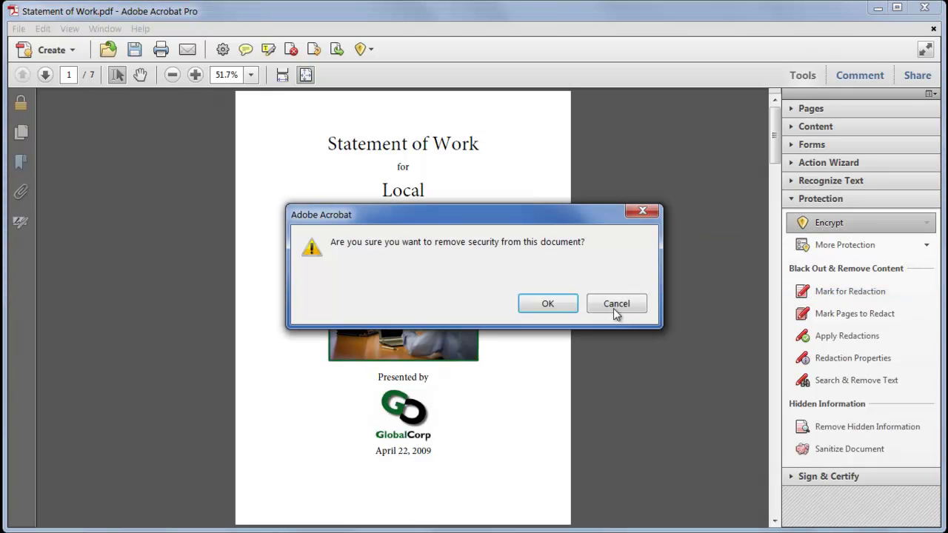
click(555, 308)
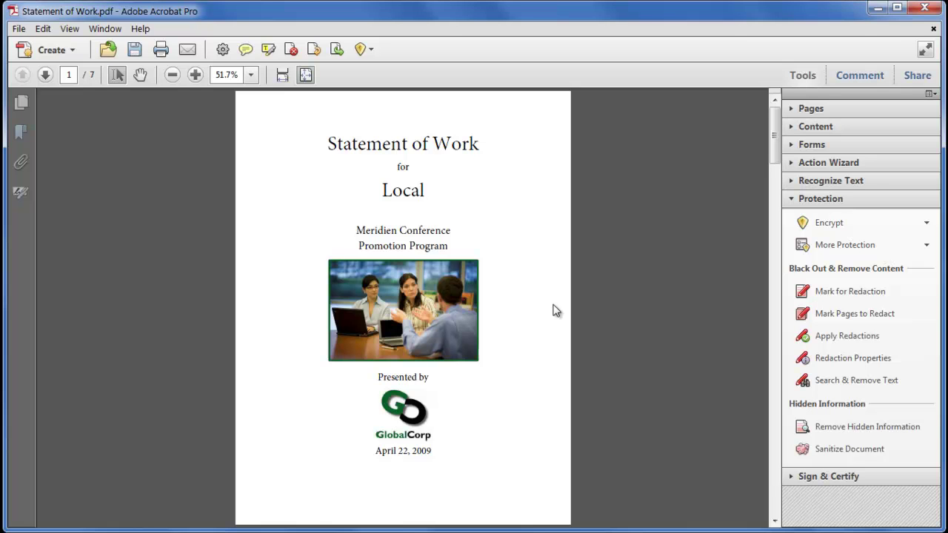
click(858, 224)
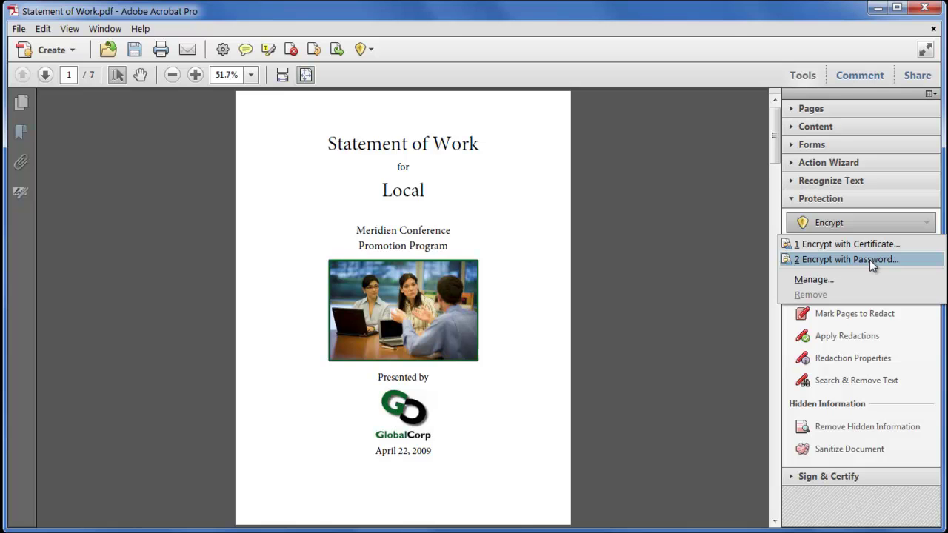
Step: Use Acrobat 7.0 and later compatibility, restricting editing and printing without an open password
click(870, 260)
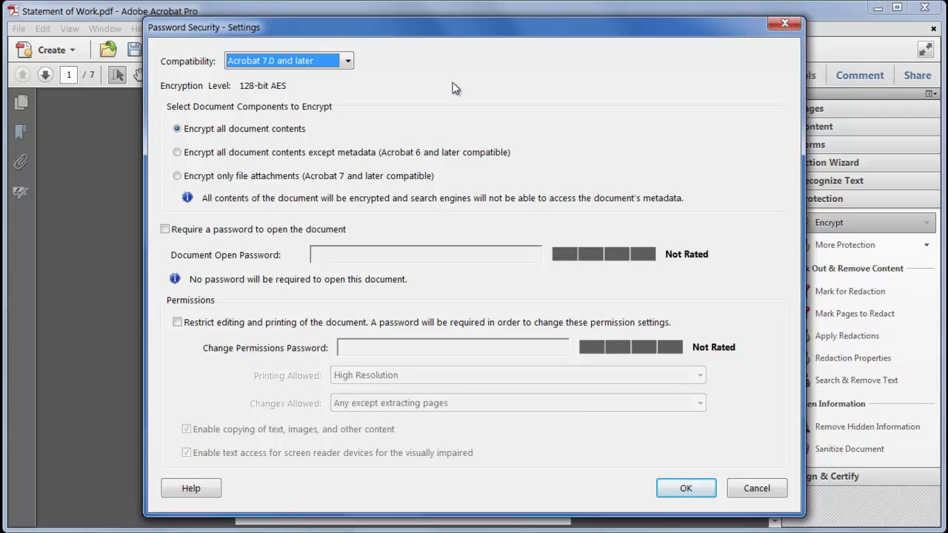
click(337, 67)
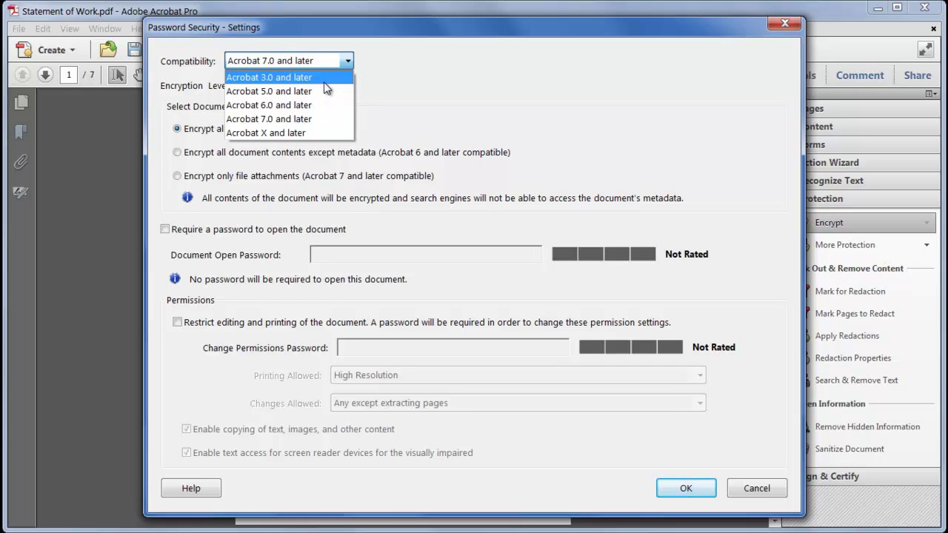
click(323, 133)
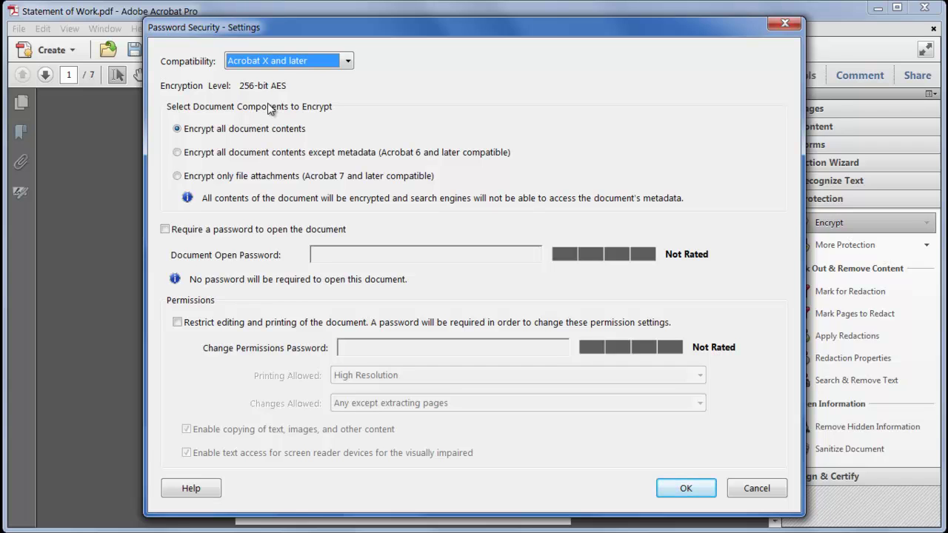
click(340, 64)
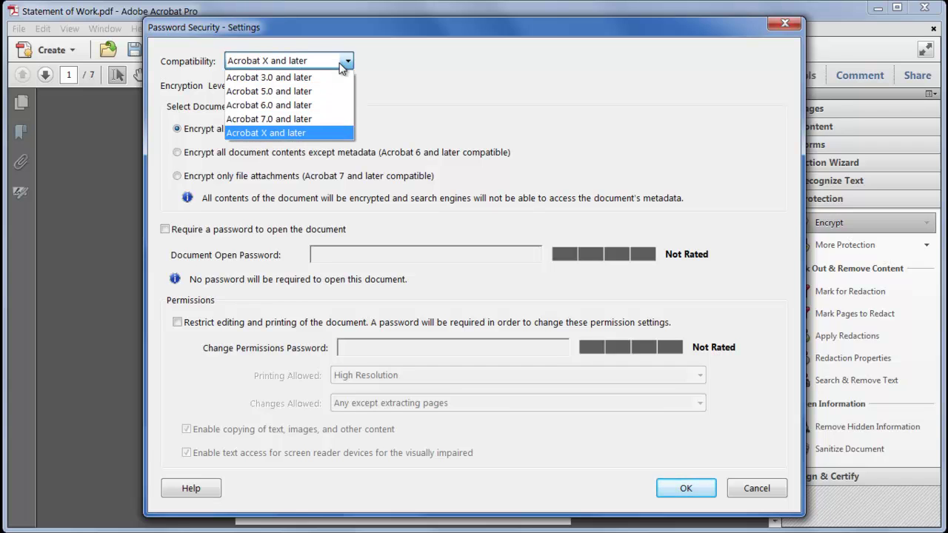
click(319, 120)
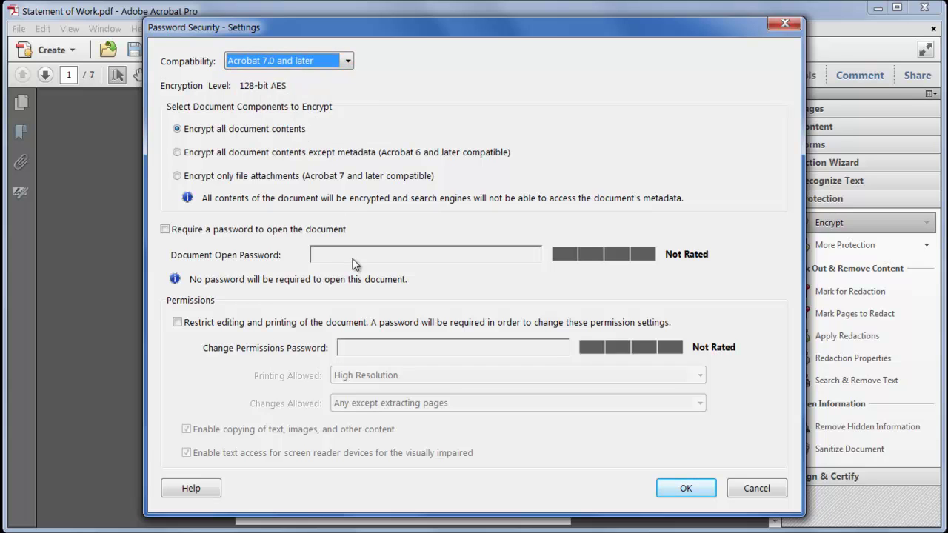
click(282, 229)
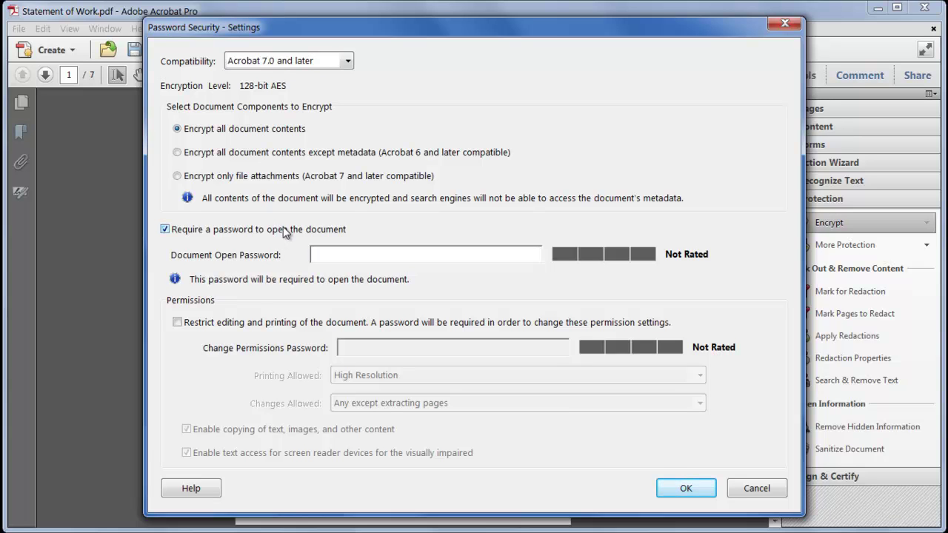
click(268, 323)
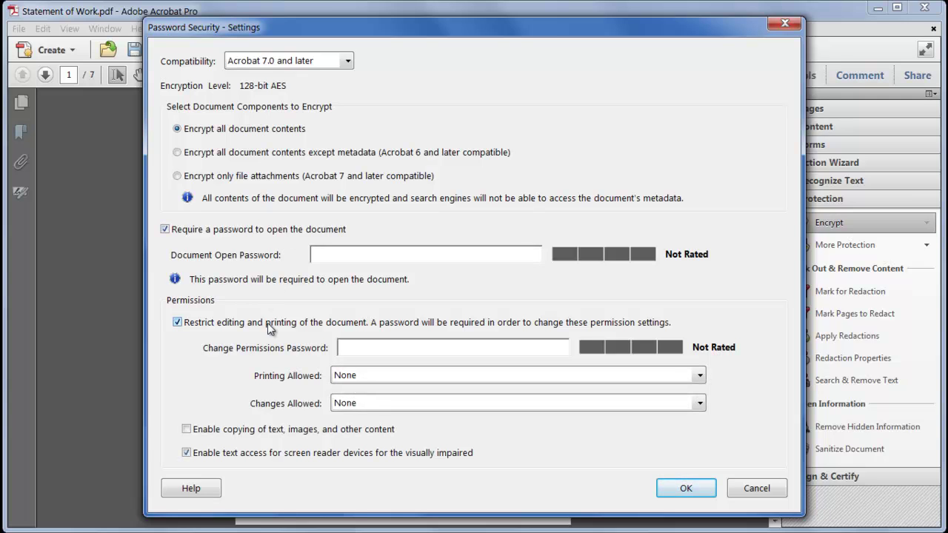
click(280, 234)
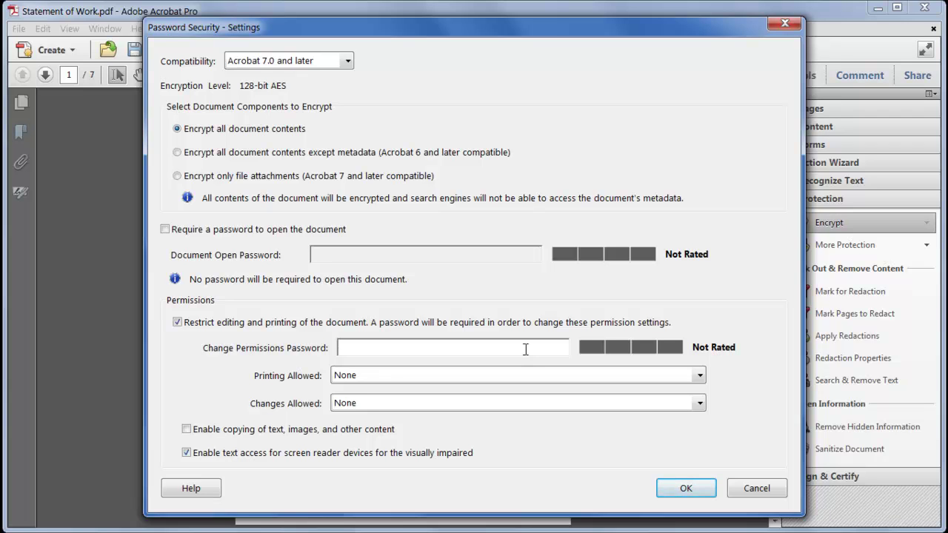
Step: Enter a new permissions password, set printing to High Resolution and changes to None
text(**************)
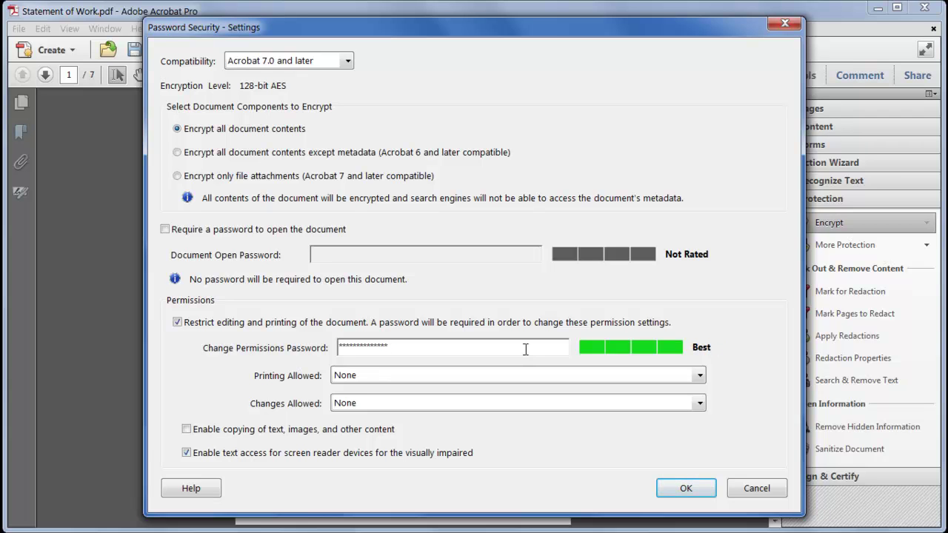
key(BackSpace)
key(BackSpace)
key(BackSpace)
key(BackSpace)
key(BackSpace)
key(BackSpace)
key(BackSpace)
key(BackSpace)
key(BackSpace)
key(BackSpace)
key(BackSpace)
key(BackSpace)
key(BackSpace)
key(BackSpace)
text(*****)
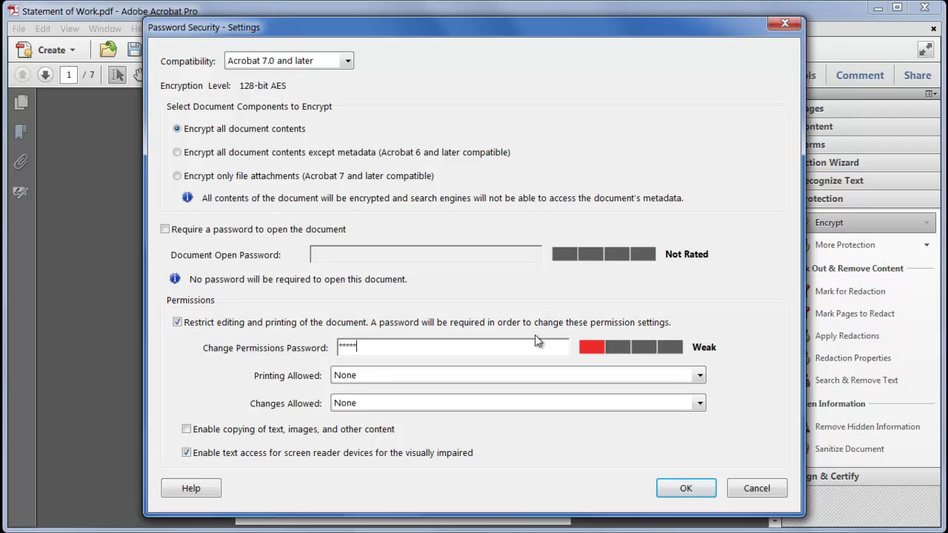
click(485, 380)
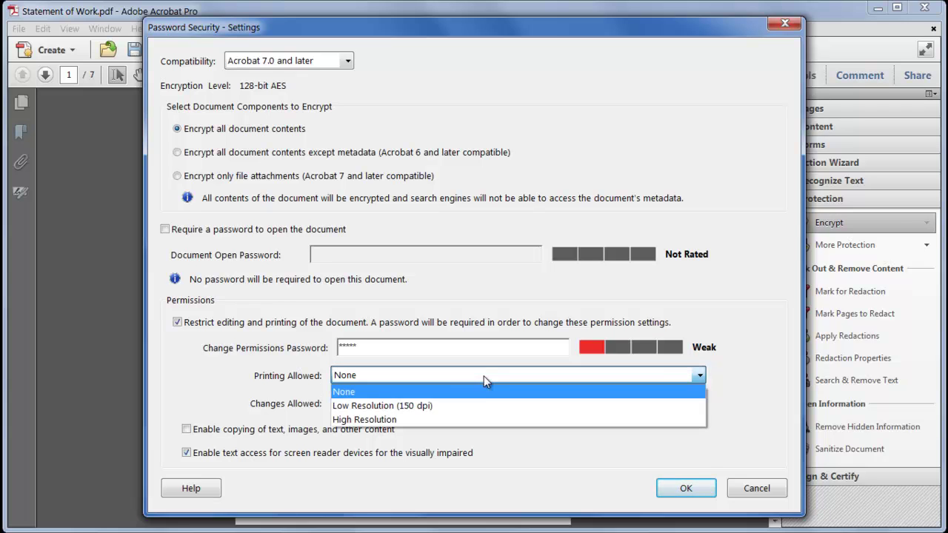
click(468, 422)
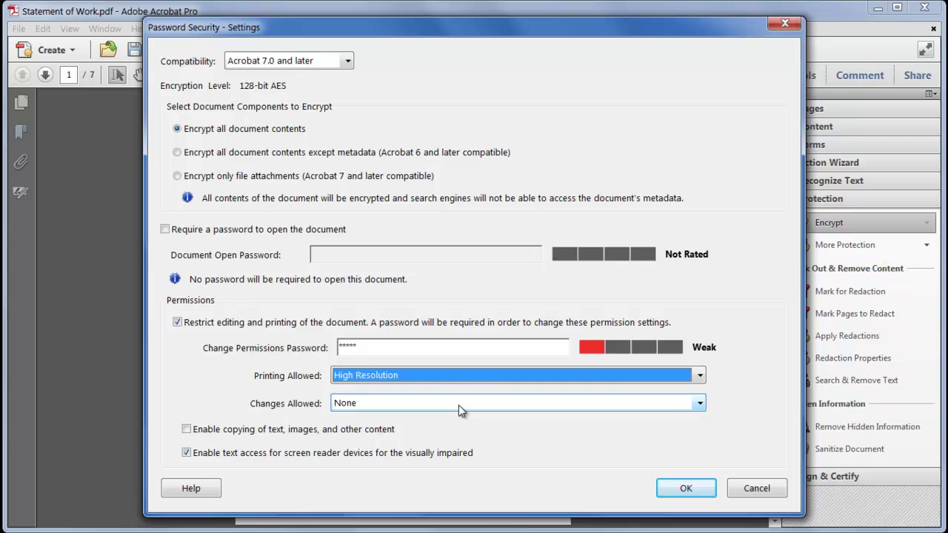
click(459, 405)
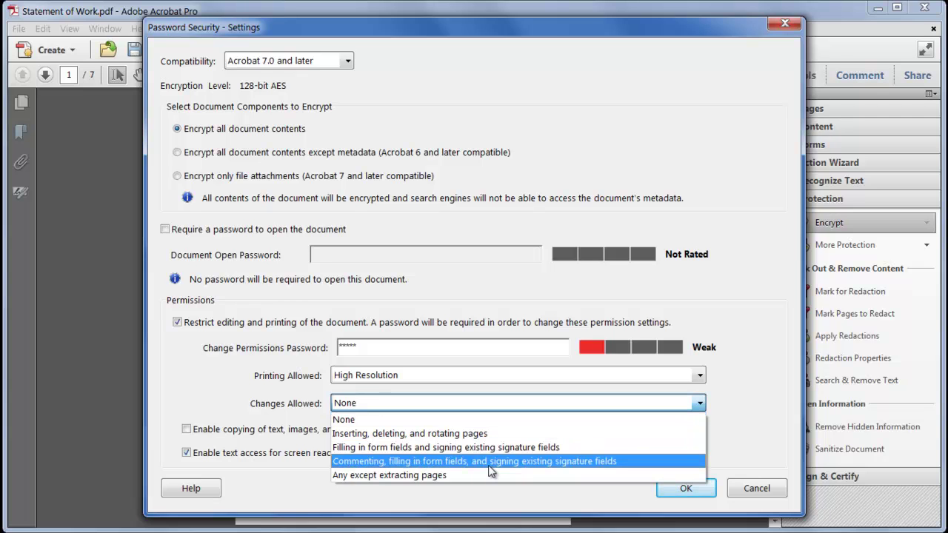
click(411, 419)
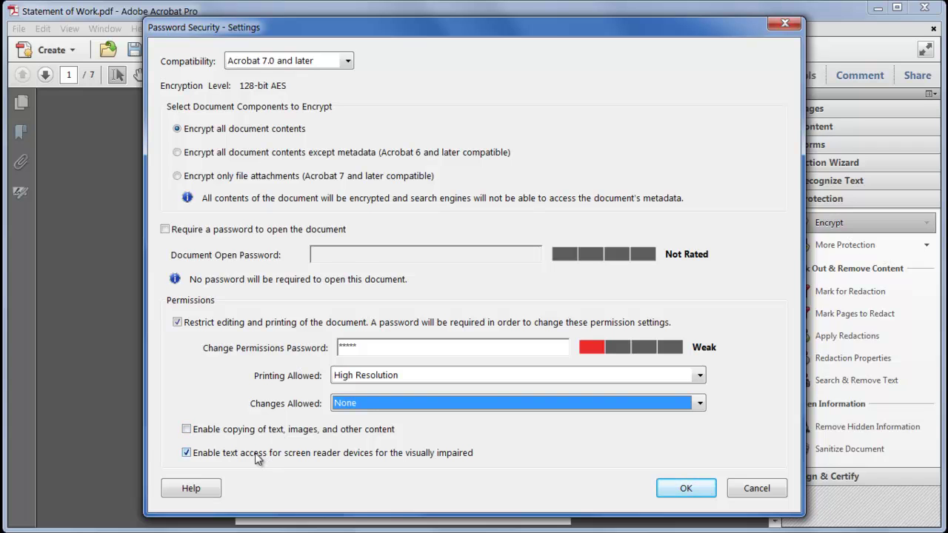
Step: Keep screen reader text access enabled, apply the settings and confirm the permissions password
click(255, 452)
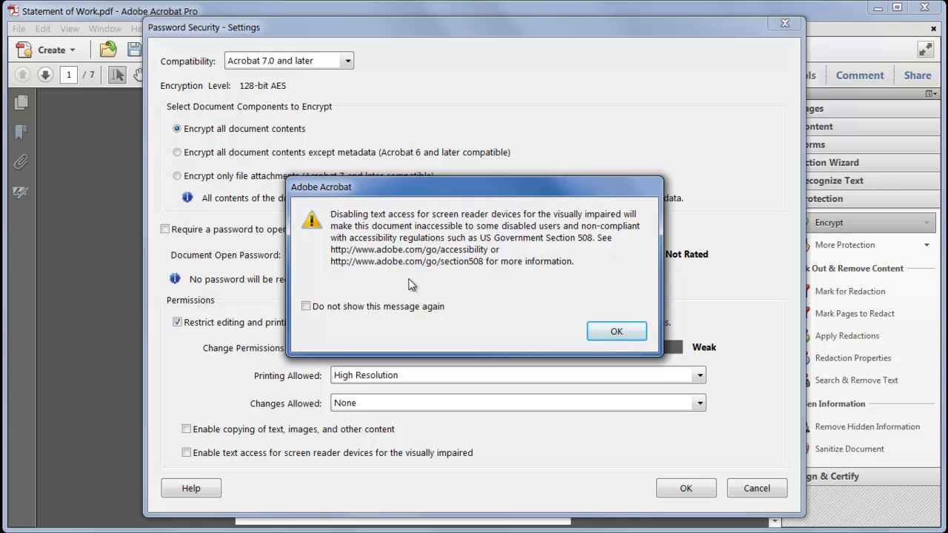
click(615, 332)
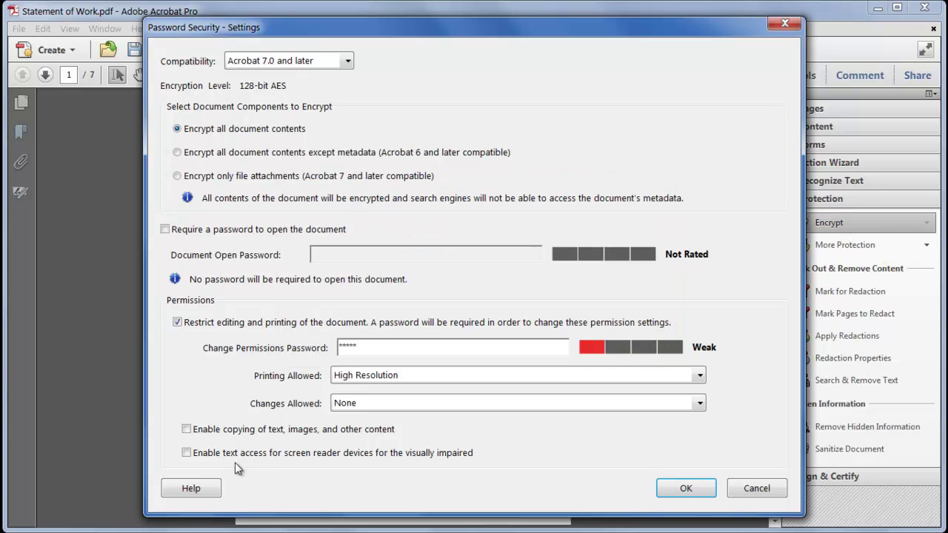
click(235, 456)
click(699, 492)
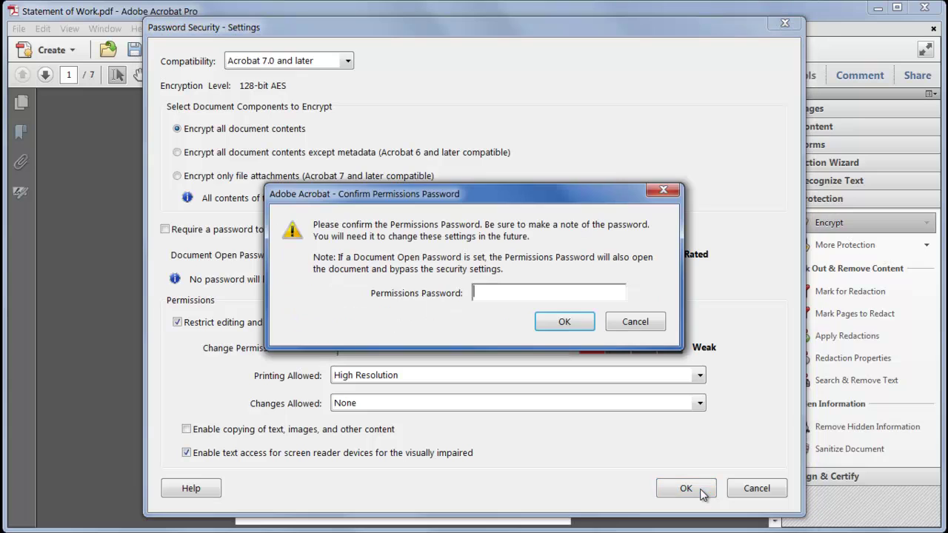
text(*****)
click(583, 317)
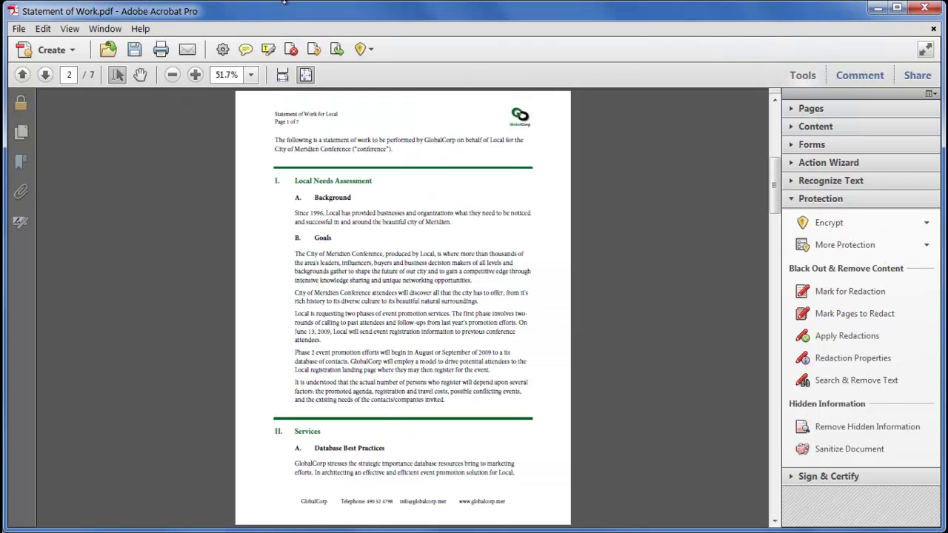
Step: Save the document as a PDF named 'Statement of Work secured.pdf'
click(19, 28)
mouse_move(55, 104)
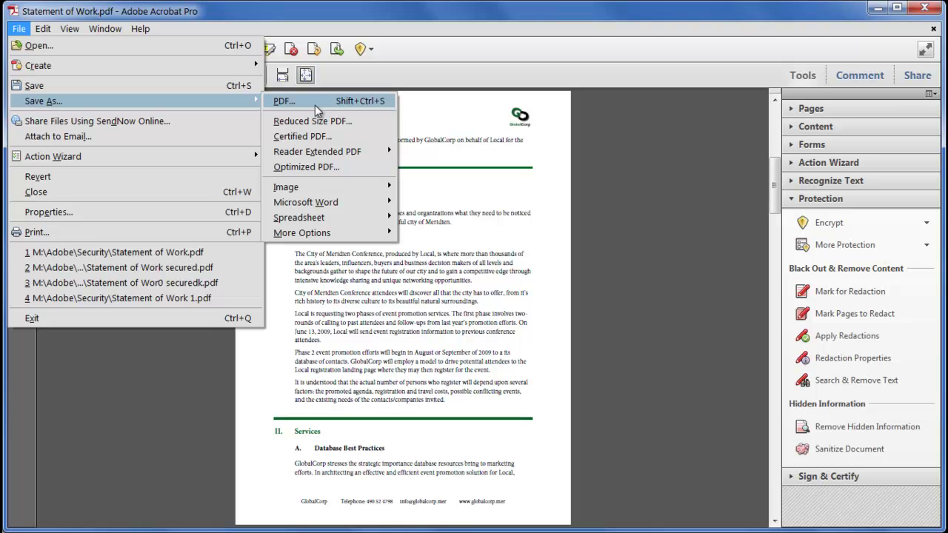
mouse_move(334, 152)
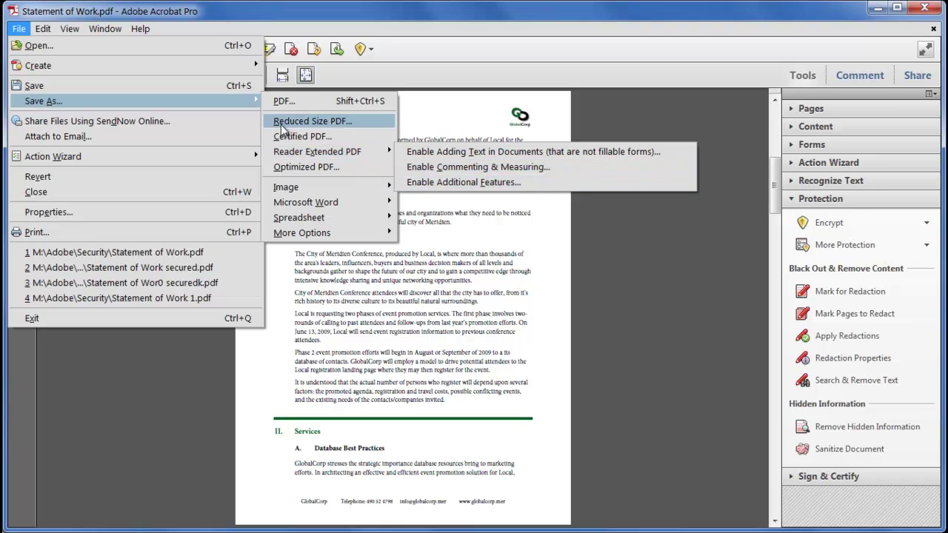
click(296, 101)
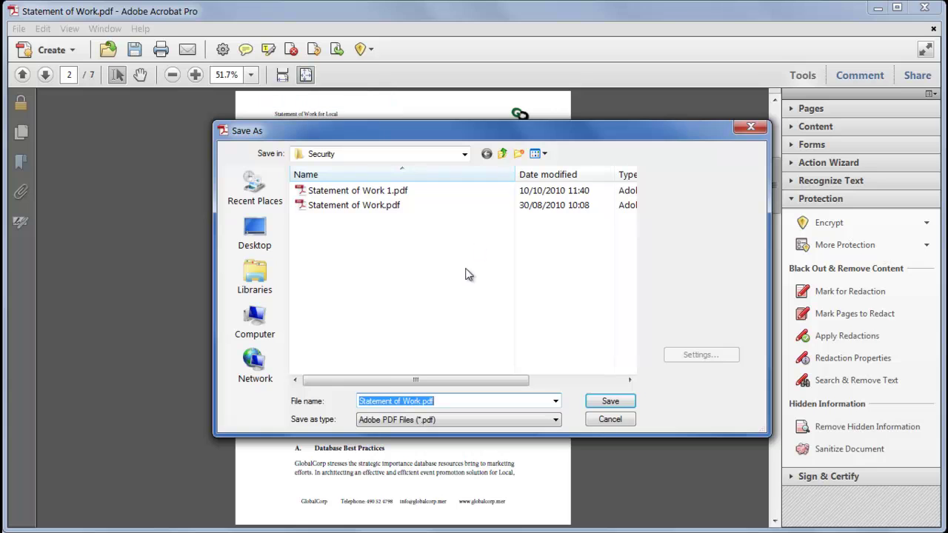
click(421, 401)
text(secured)
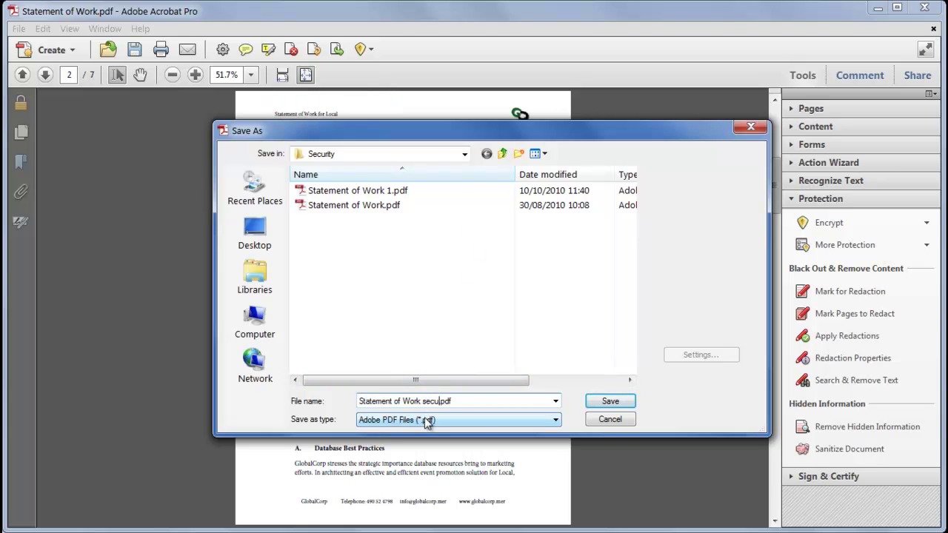
click(612, 401)
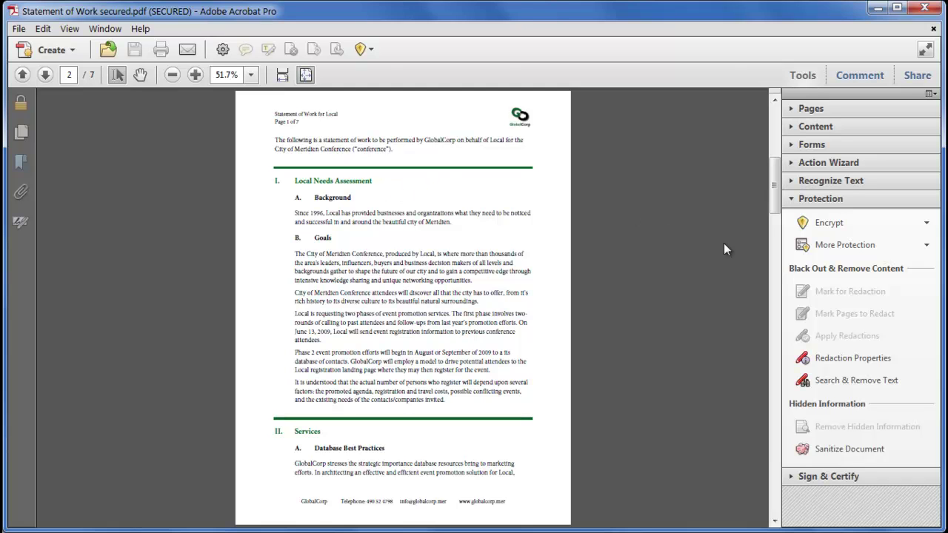
Step: Create a new password-based security policy named 'GlobalCorp marketing', keeping passwords saved with it
click(869, 224)
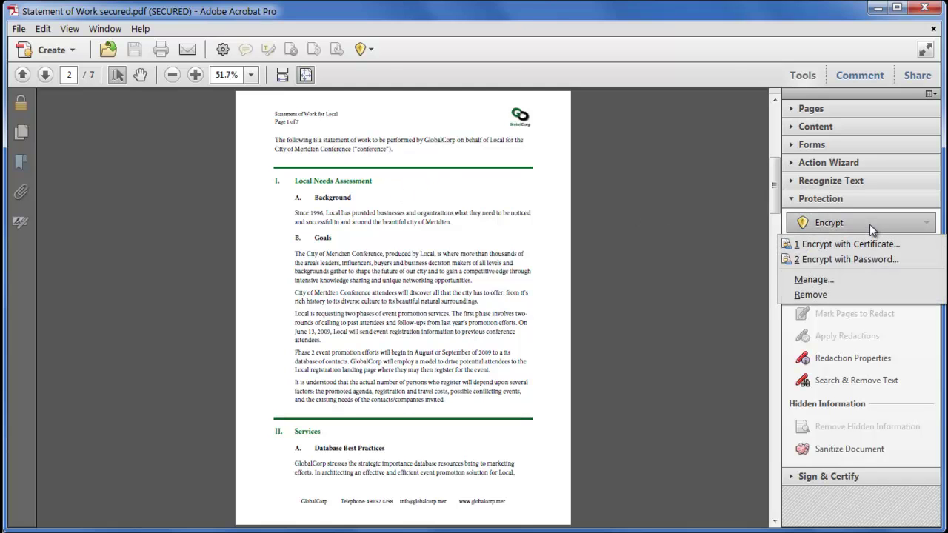
click(860, 280)
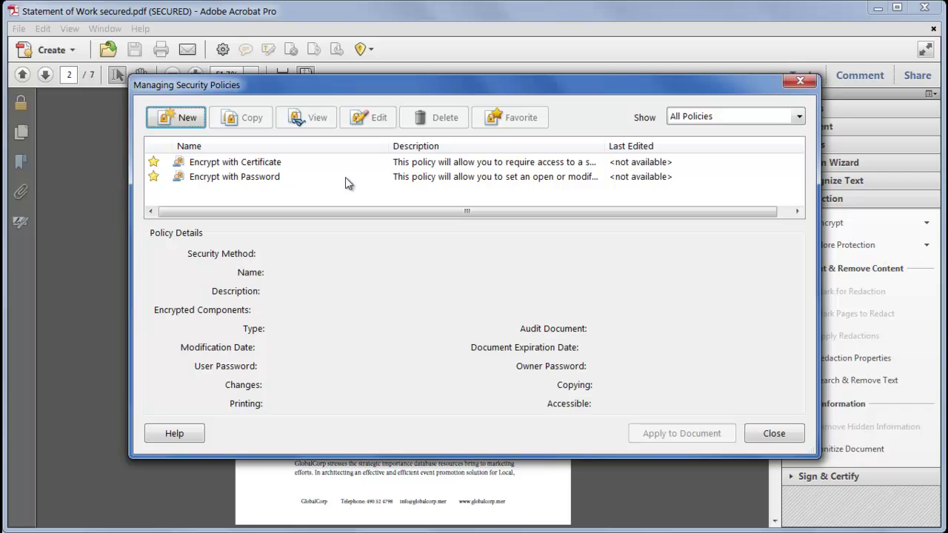
click(178, 118)
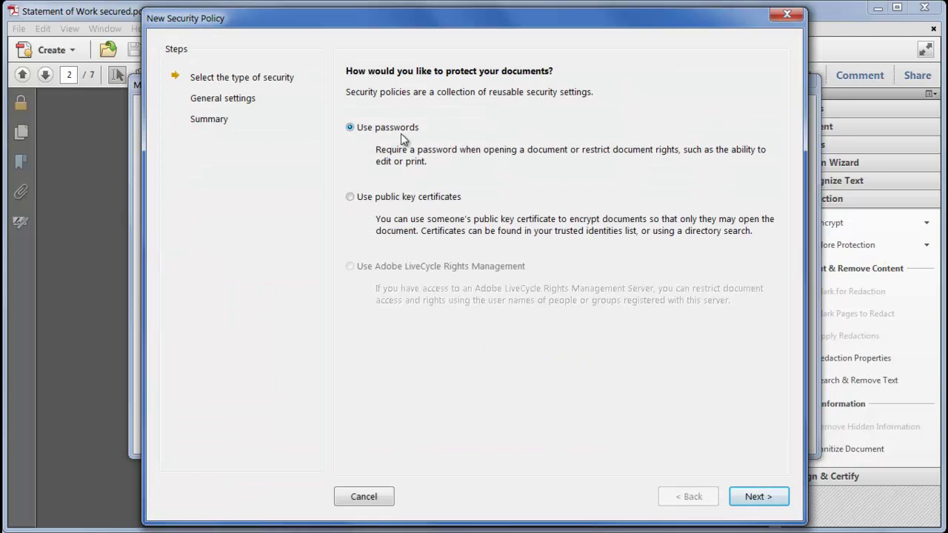
click(755, 498)
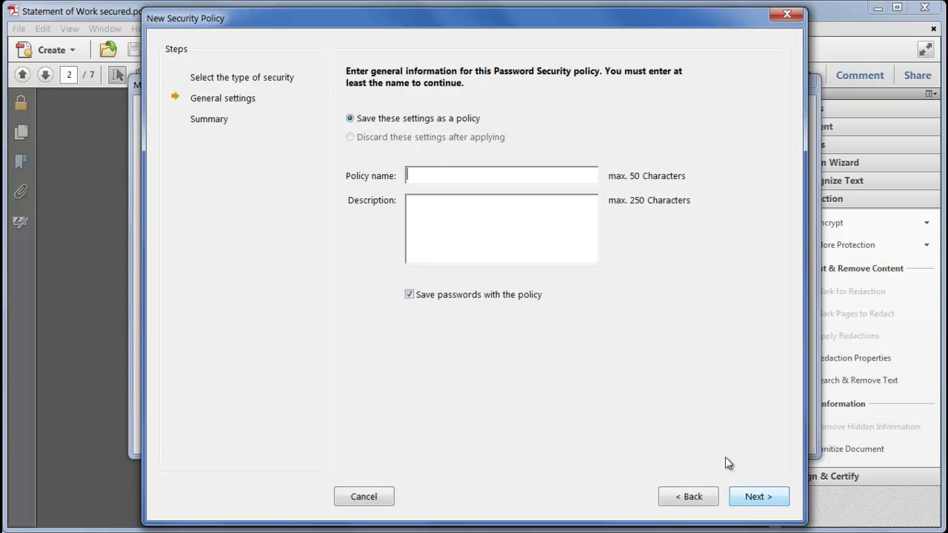
click(493, 182)
text(GlobalCorp )
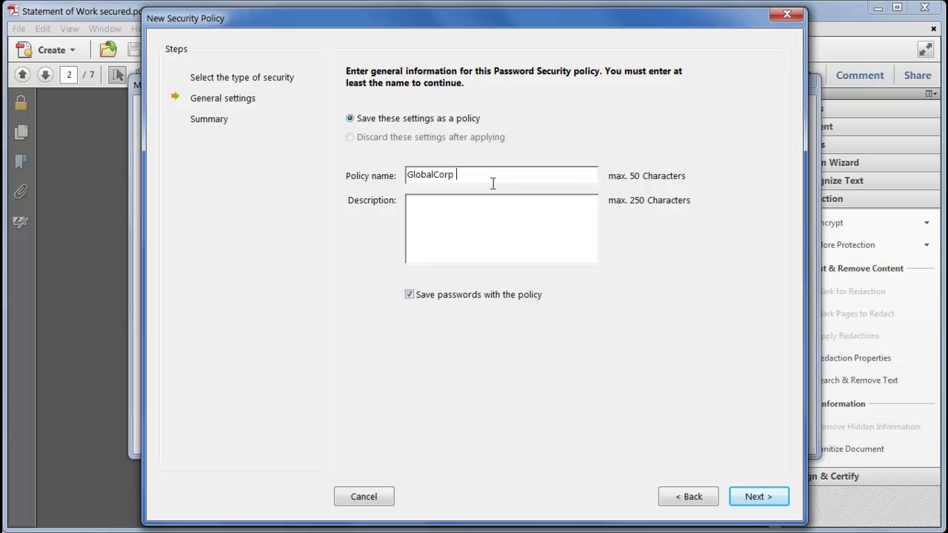
text(marketing)
click(480, 212)
click(472, 298)
click(472, 298)
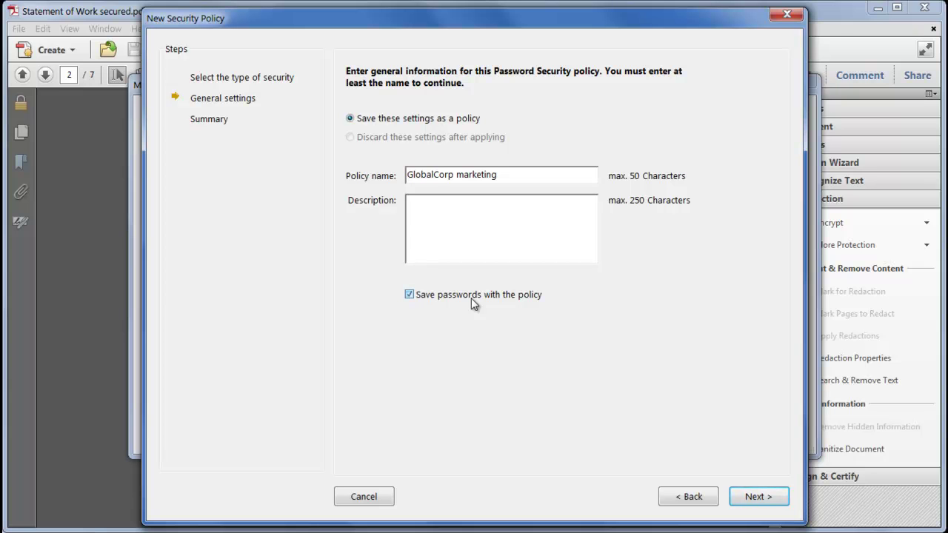
click(756, 497)
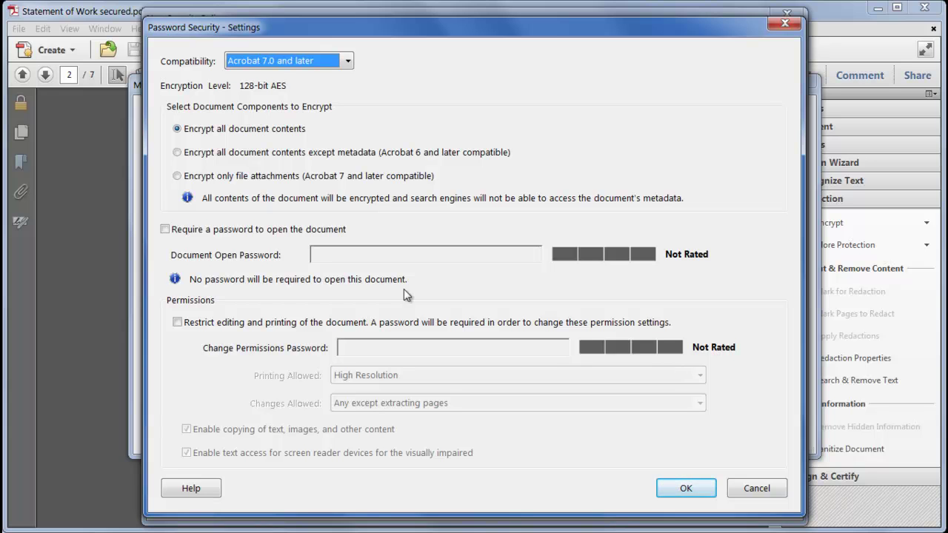
Step: Require a document open password for the policy and confirm it
click(233, 230)
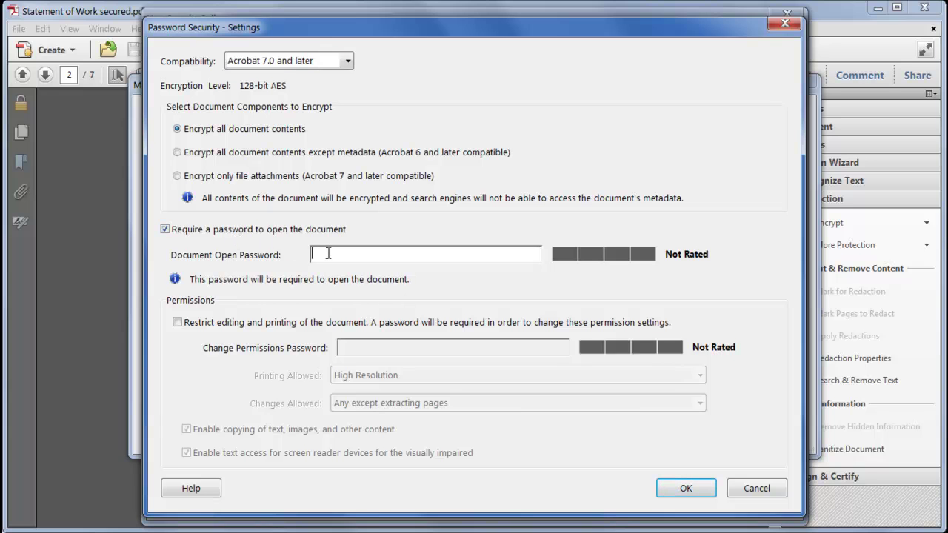
text(1234)
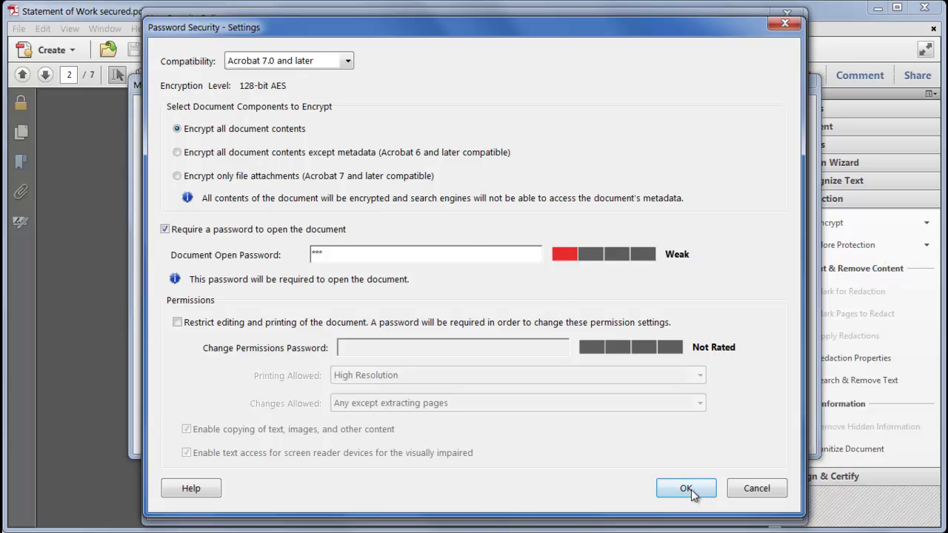
click(680, 485)
text(1234)
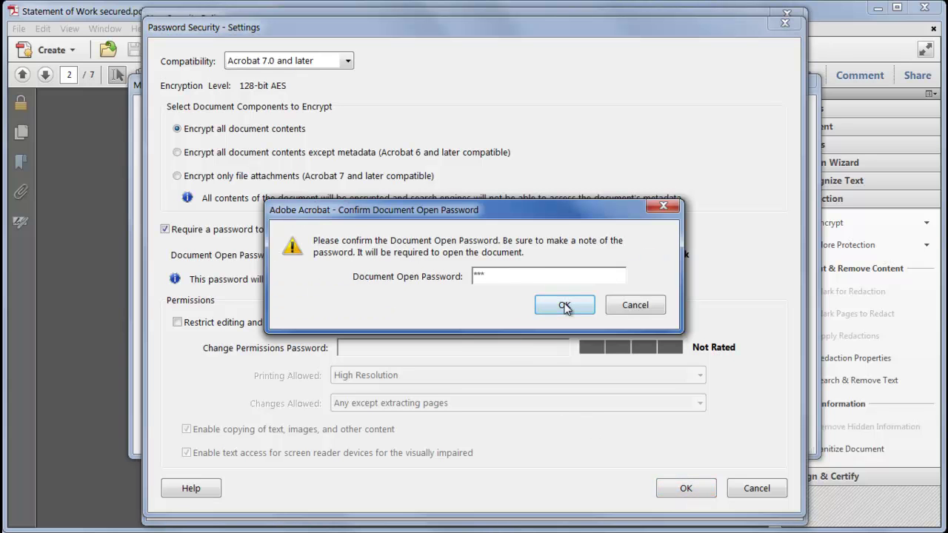
click(564, 306)
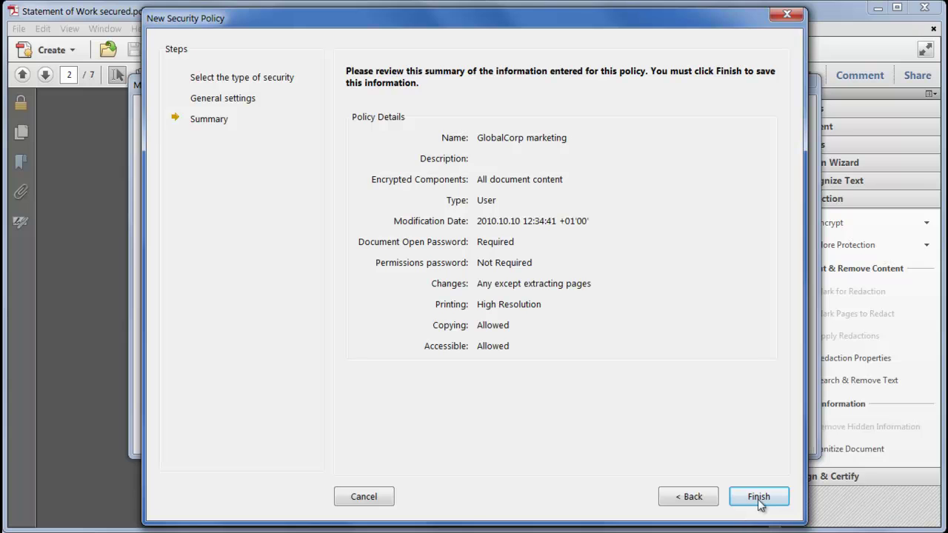
Step: Finish the GlobalCorp marketing policy, mark it as a favourite, and close the policy manager
click(760, 498)
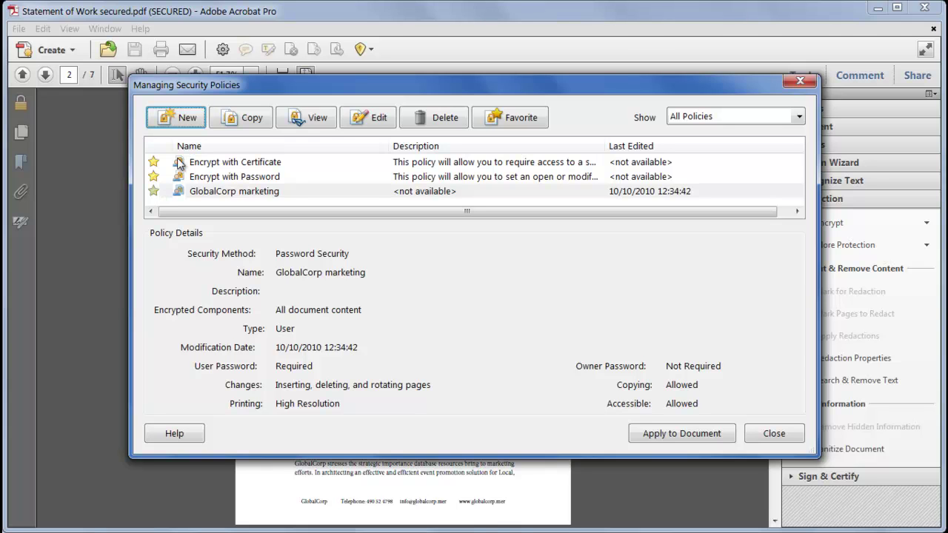
click(520, 127)
click(520, 126)
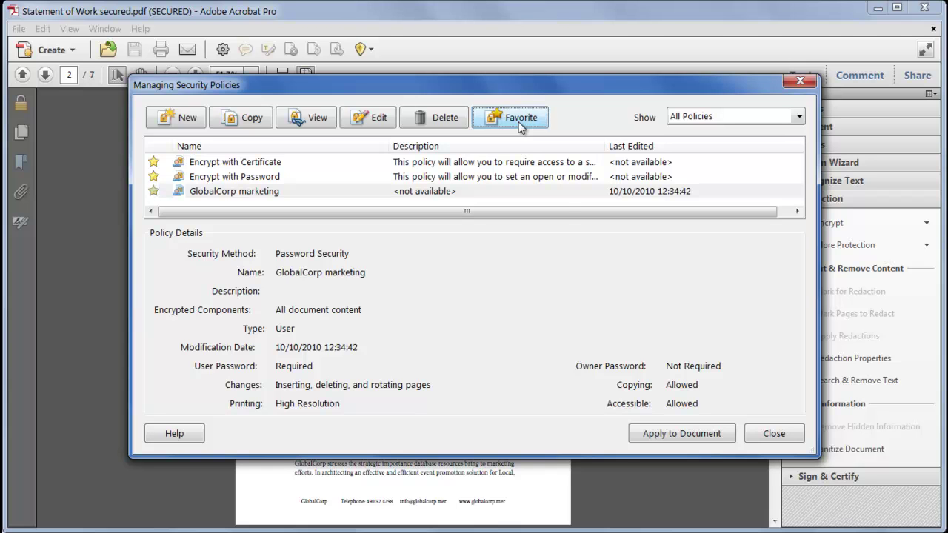
click(774, 434)
click(856, 223)
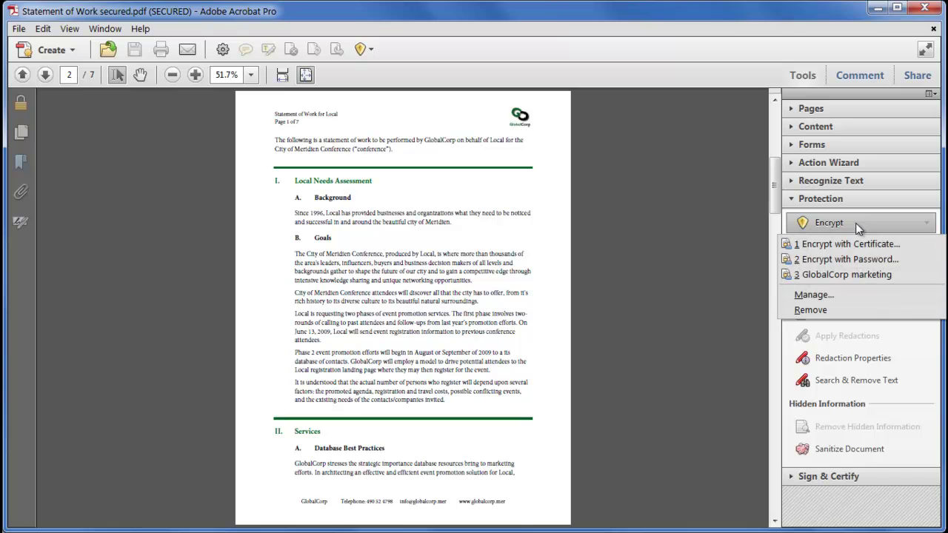
Step: Apply the GlobalCorp marketing policy, then export the digital ID's certificate as an FDF file
click(896, 277)
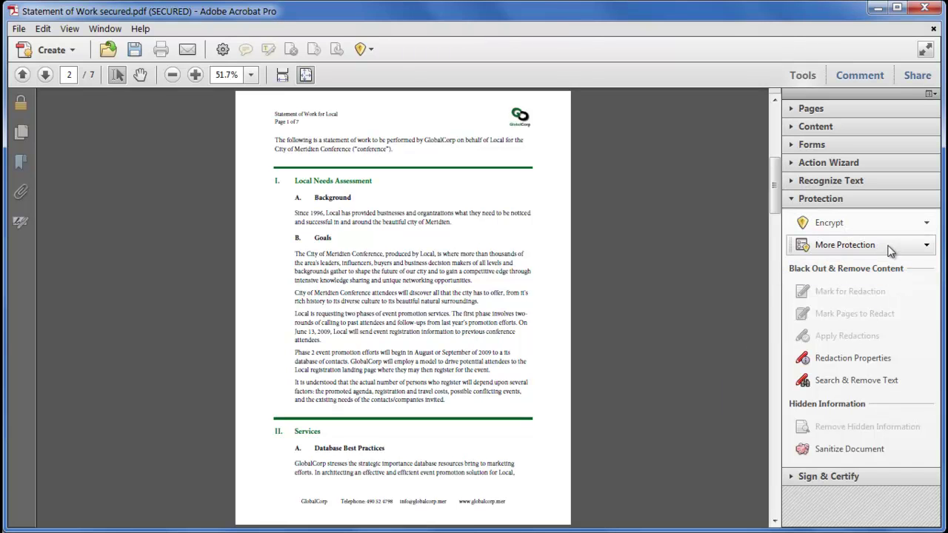
click(894, 248)
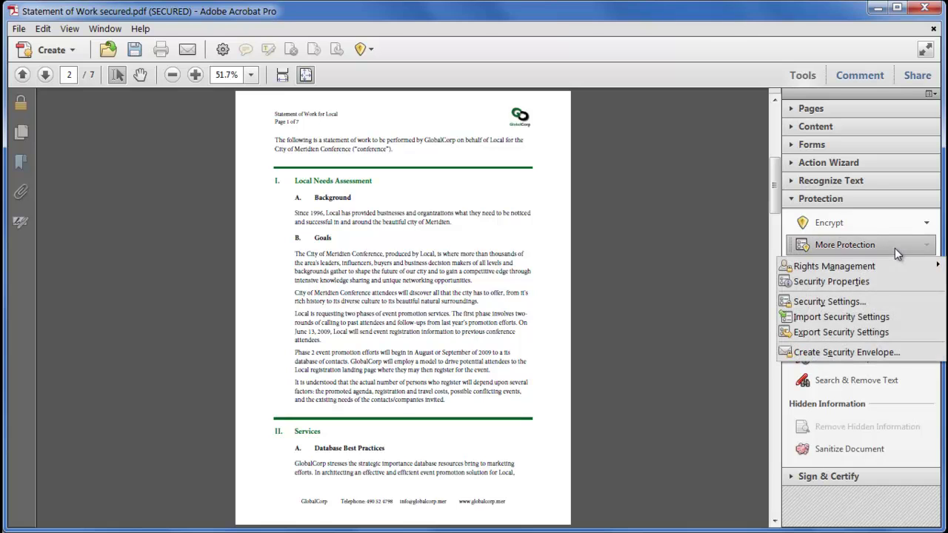
mouse_move(894, 271)
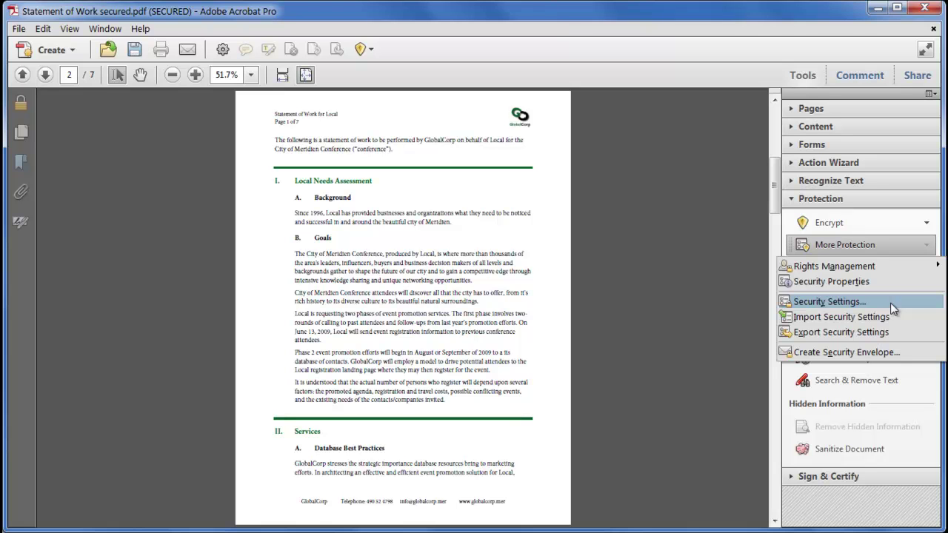
click(890, 302)
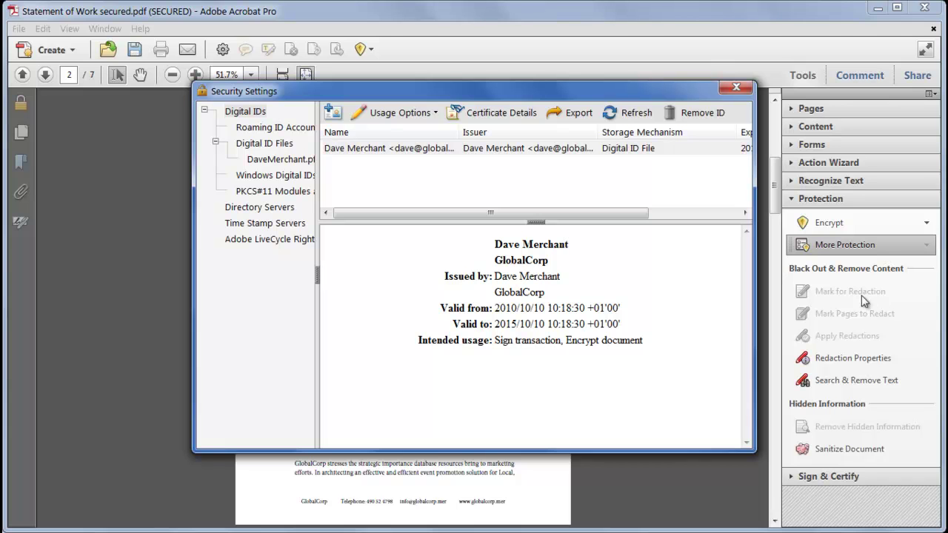
click(348, 153)
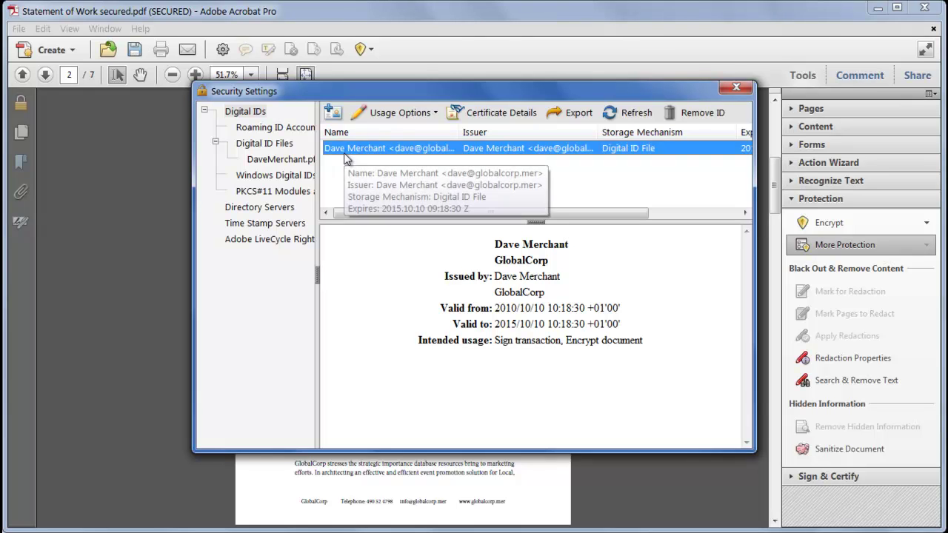
click(590, 121)
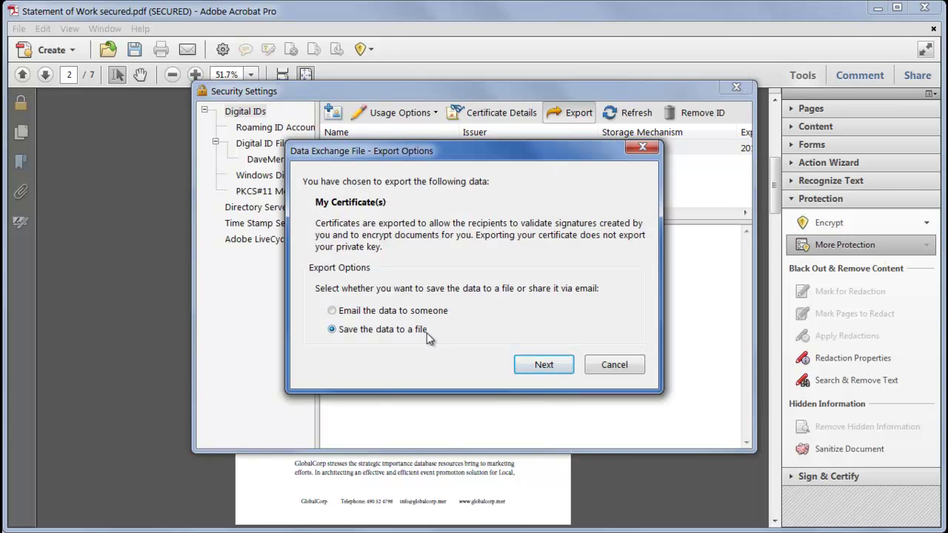
click(543, 365)
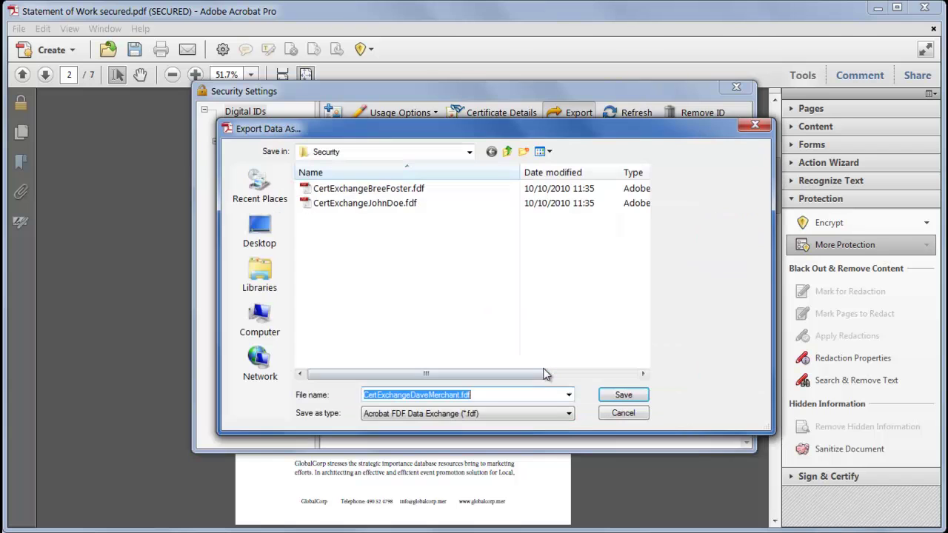
click(624, 396)
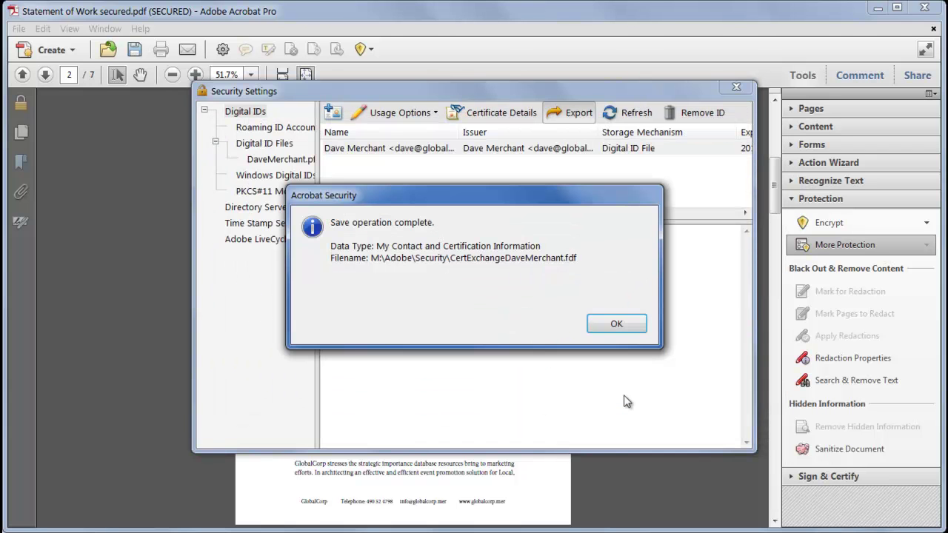
Step: Select only Security Policies for export, setting GlobalCorp marketing to Add or Replace on import
click(622, 325)
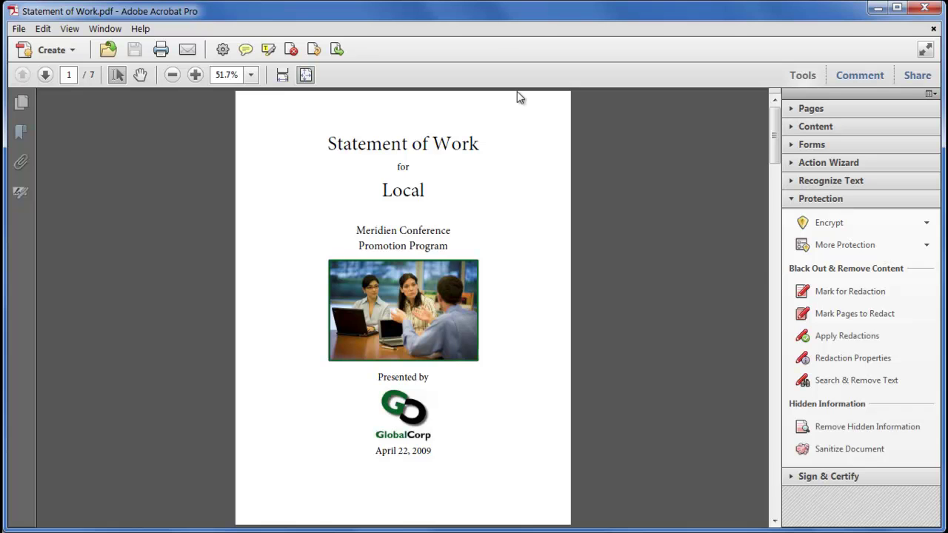
click(882, 245)
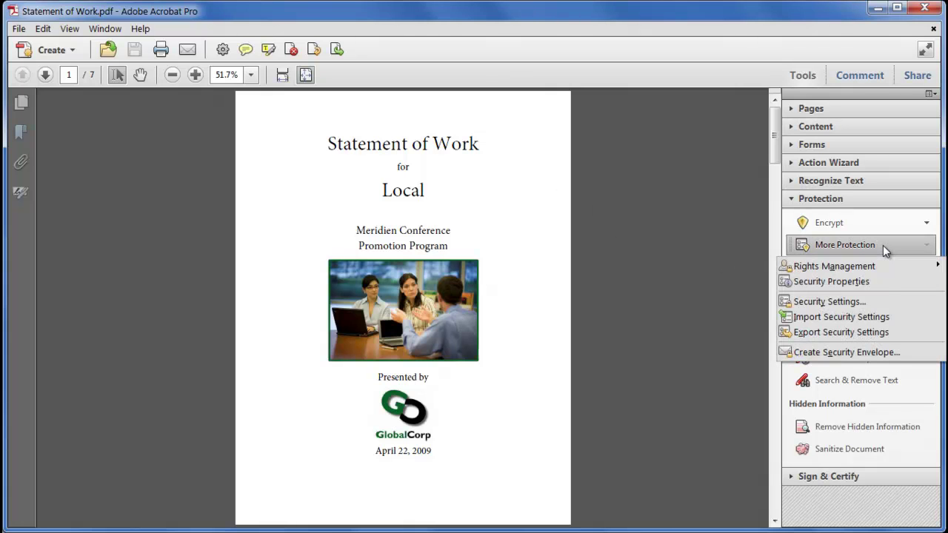
click(904, 334)
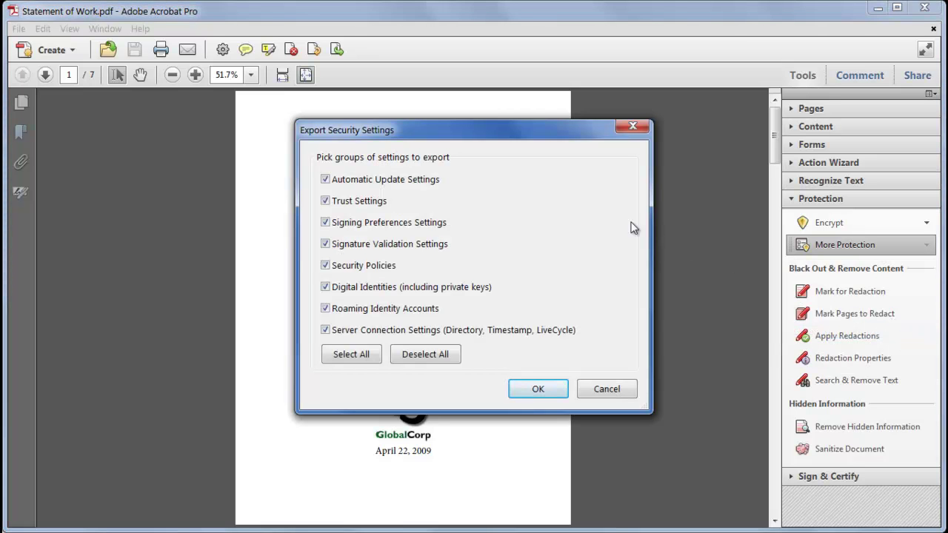
click(448, 358)
click(373, 268)
click(538, 388)
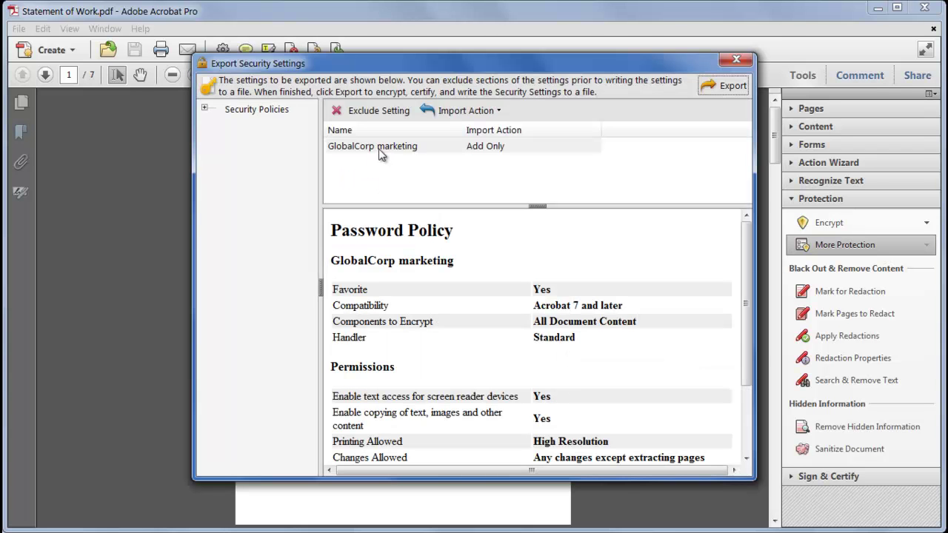
click(380, 152)
click(474, 111)
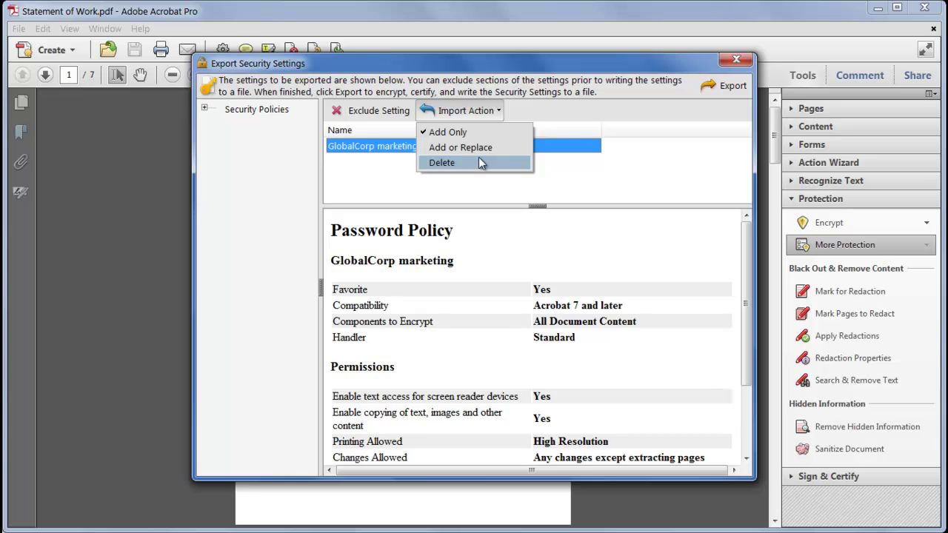
click(488, 148)
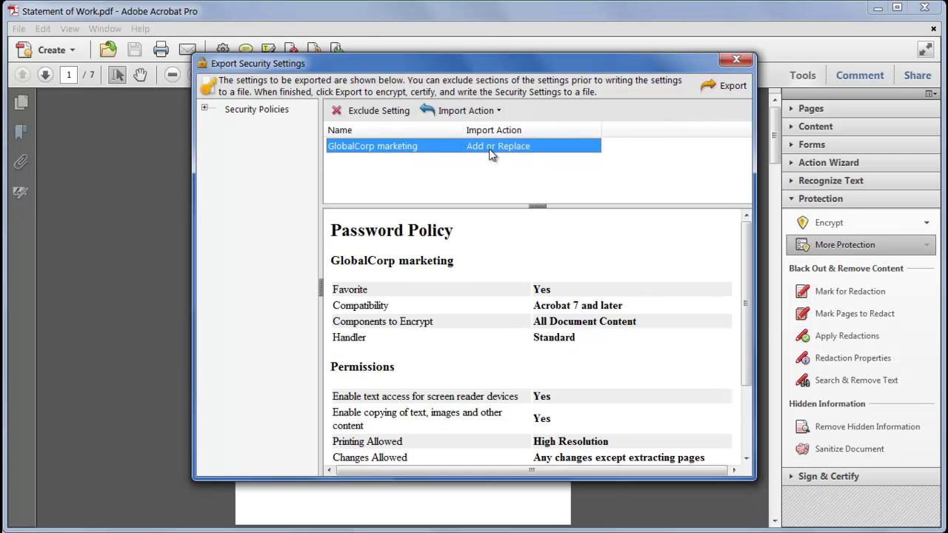
Step: Export the settings password-protected and certified with the digital ID as 'my settings'
click(729, 87)
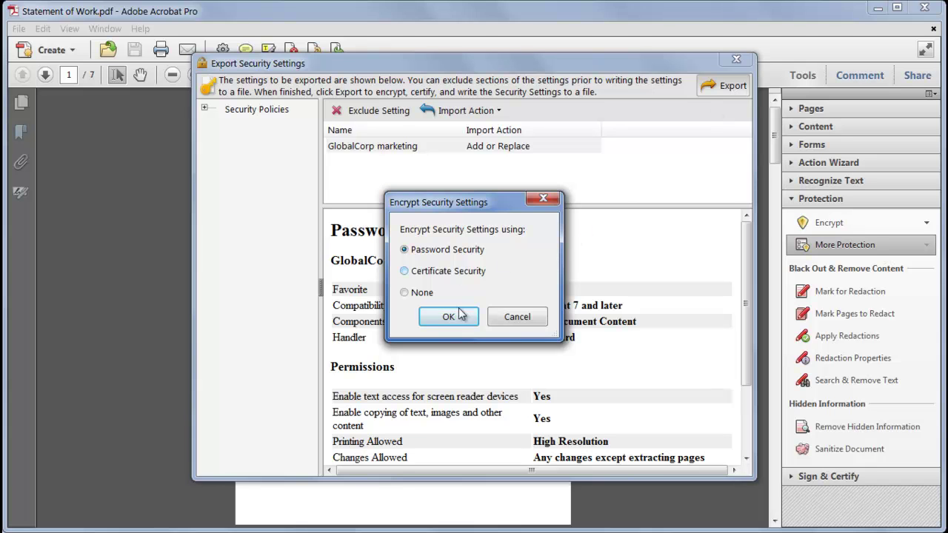
click(461, 319)
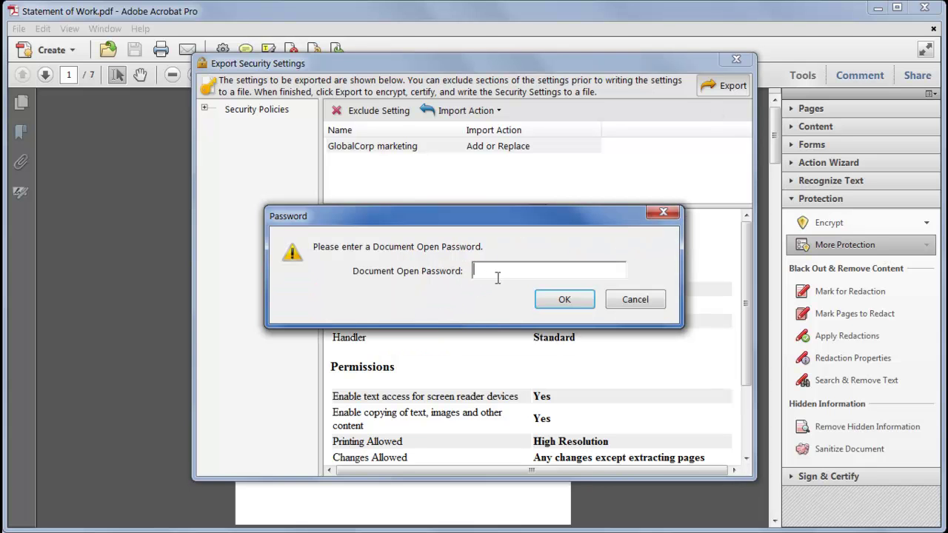
text(***)
click(578, 302)
text(***)
click(569, 304)
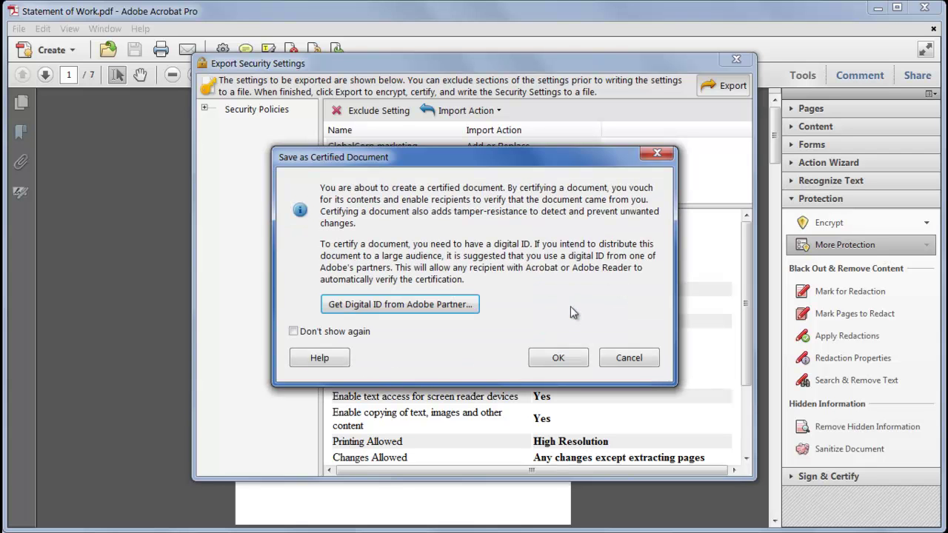
click(557, 358)
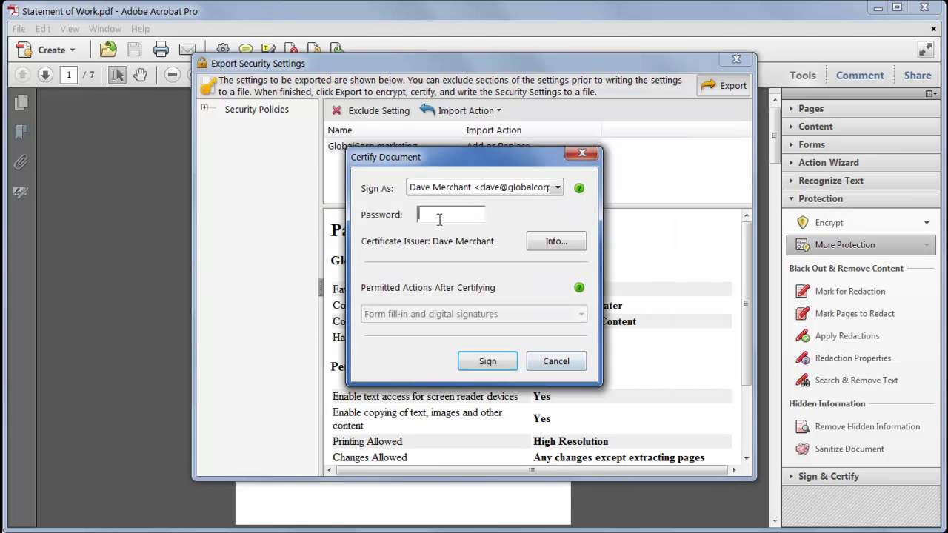
text(**********)
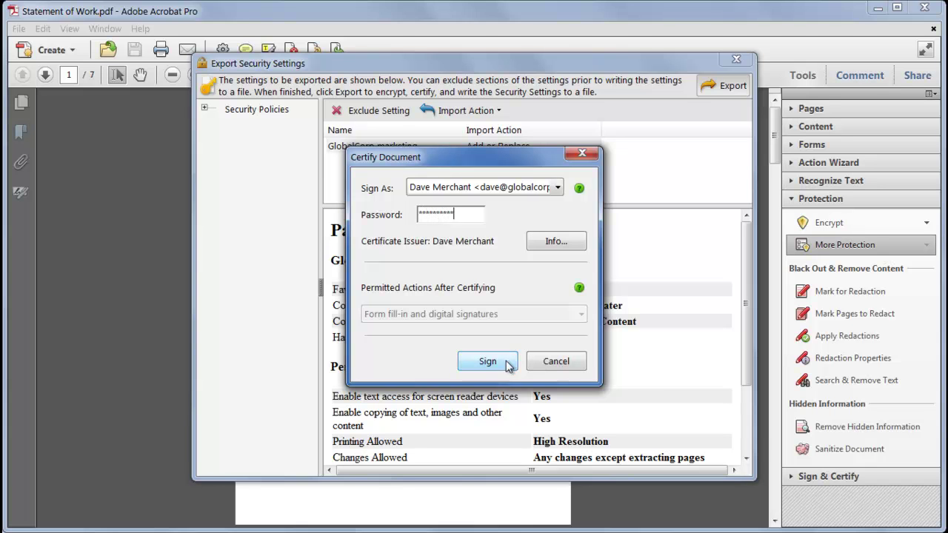
click(487, 362)
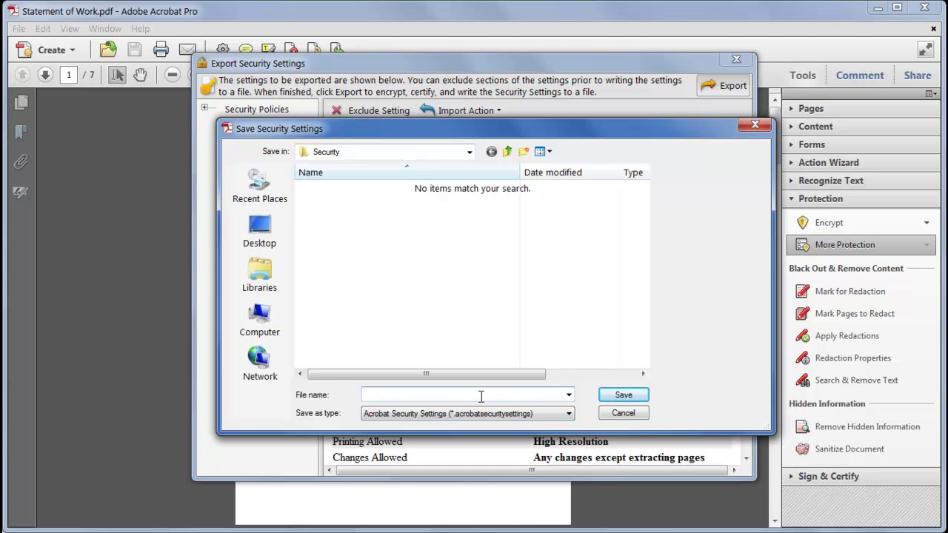
text(my settings)
click(623, 395)
click(631, 305)
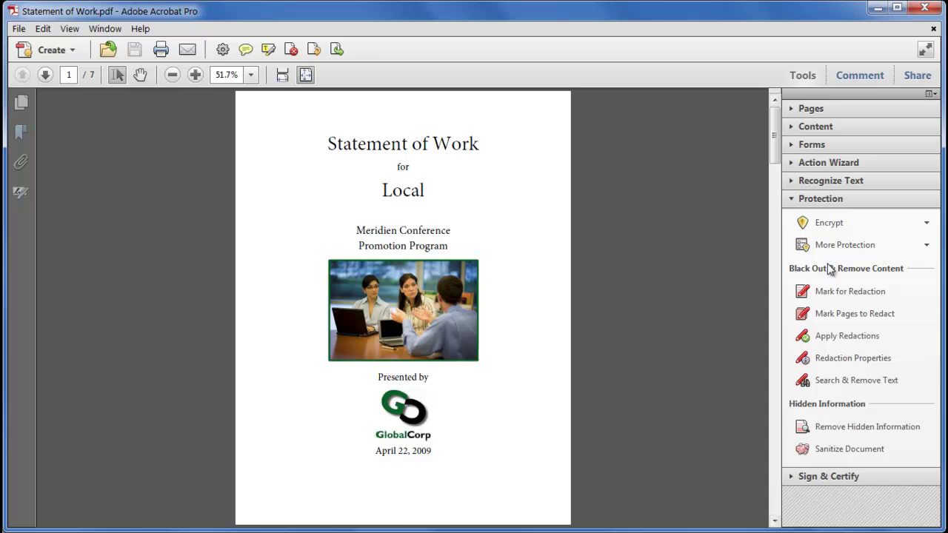
Step: Import the security policies from 'my settings.acrobatsecuritysettings', entering the file's password and confirming success
click(879, 249)
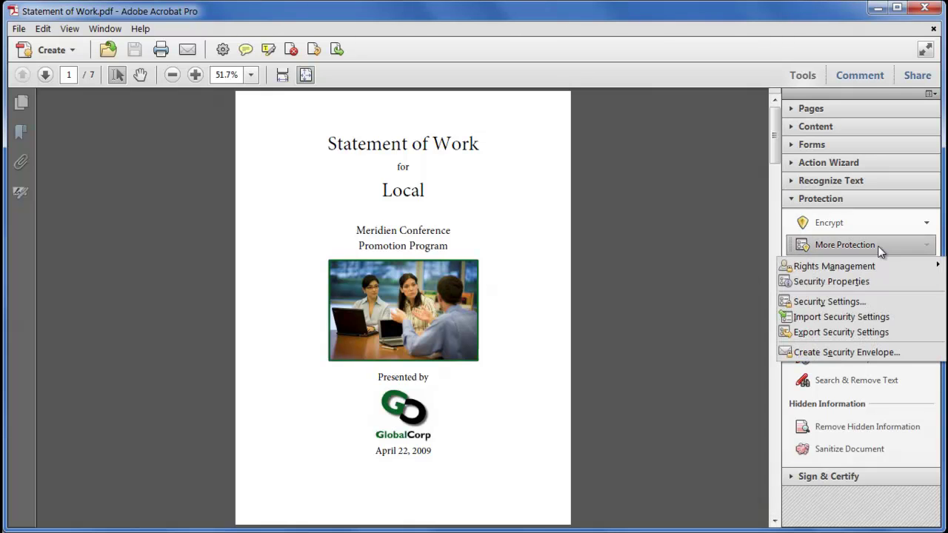
click(890, 317)
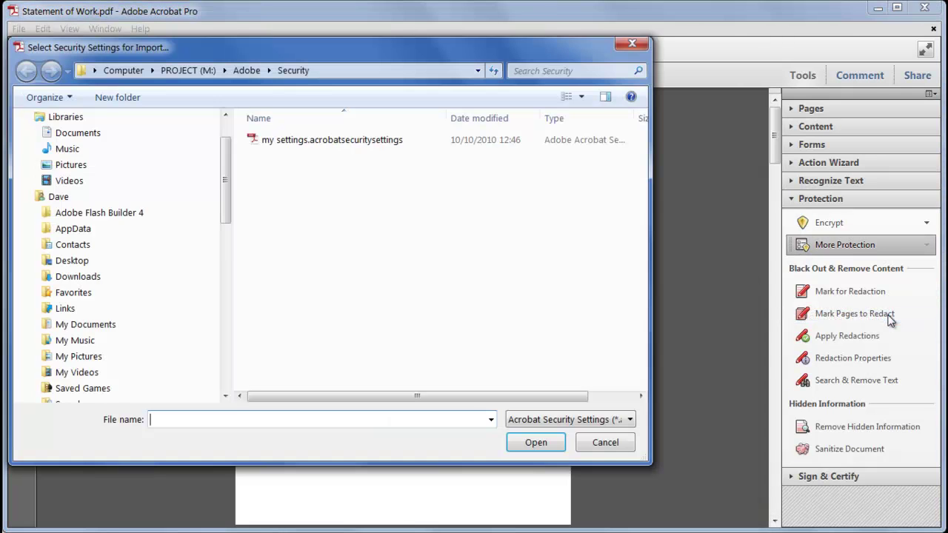
click(397, 142)
click(534, 442)
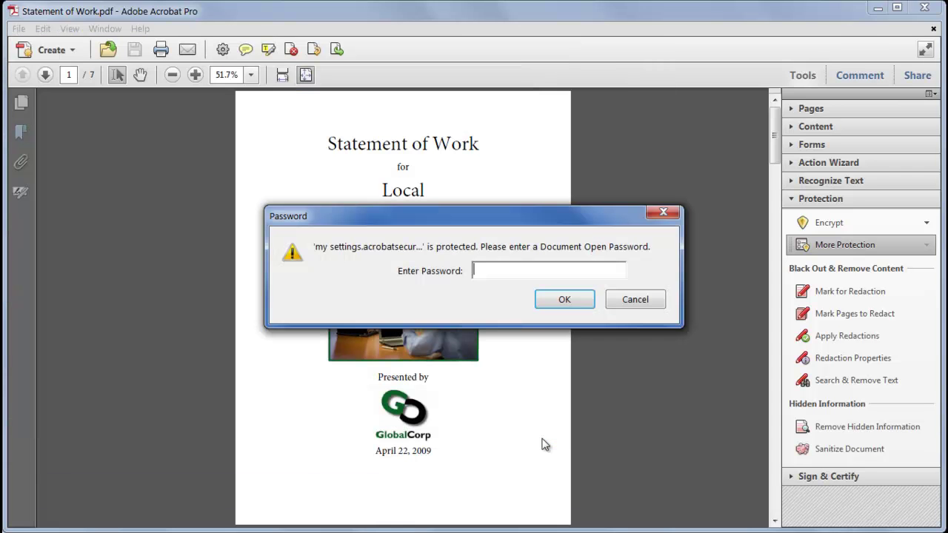
text(***)
click(564, 299)
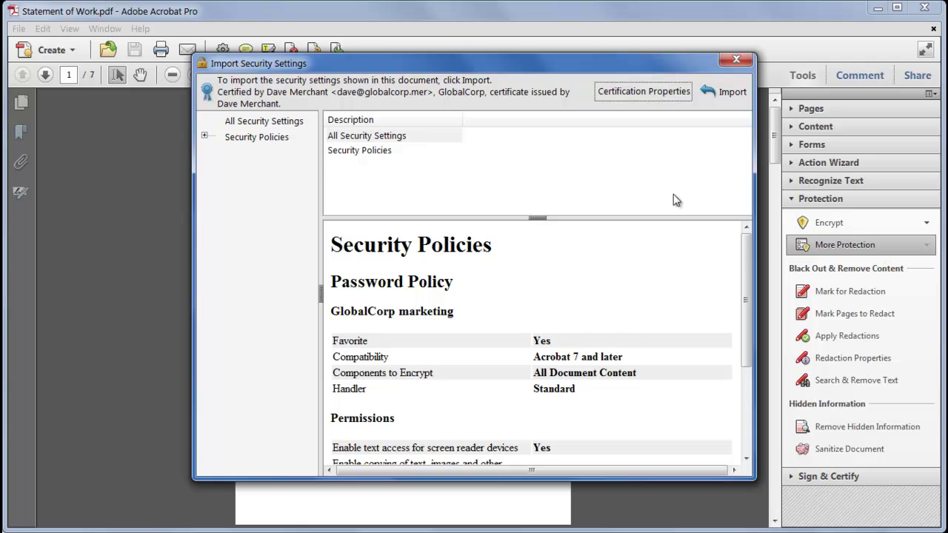
click(726, 93)
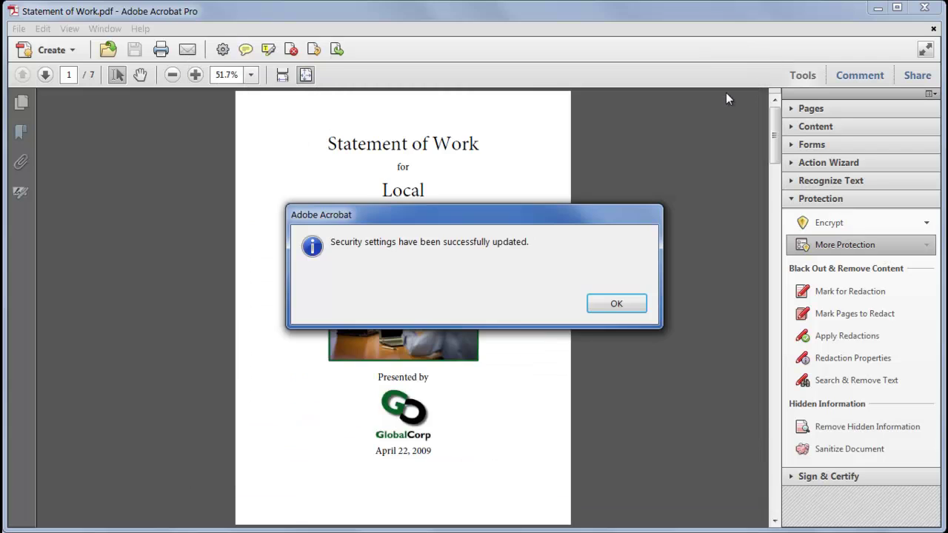
click(614, 305)
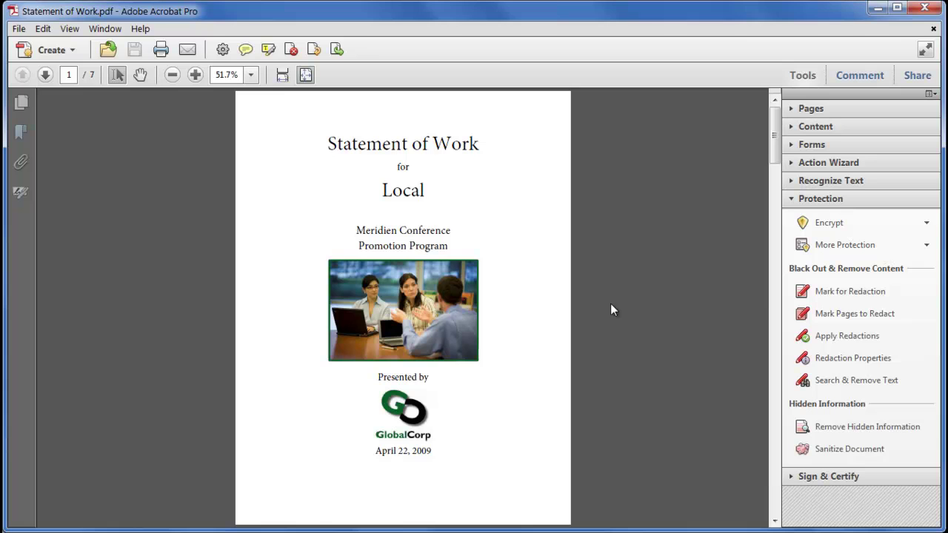
Step: Add the Encrypt tool from the Protection panel to the Quick Tools toolbar
right_click(854, 228)
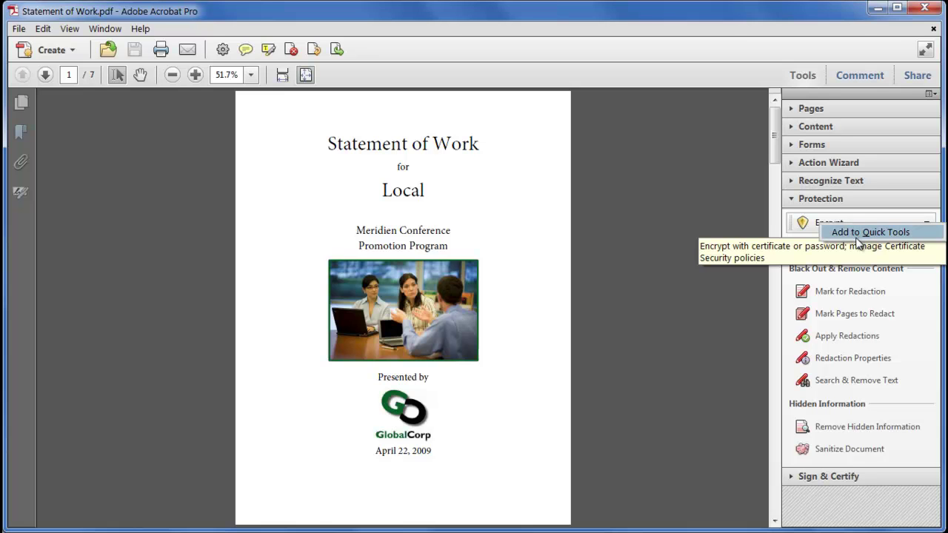
click(737, 221)
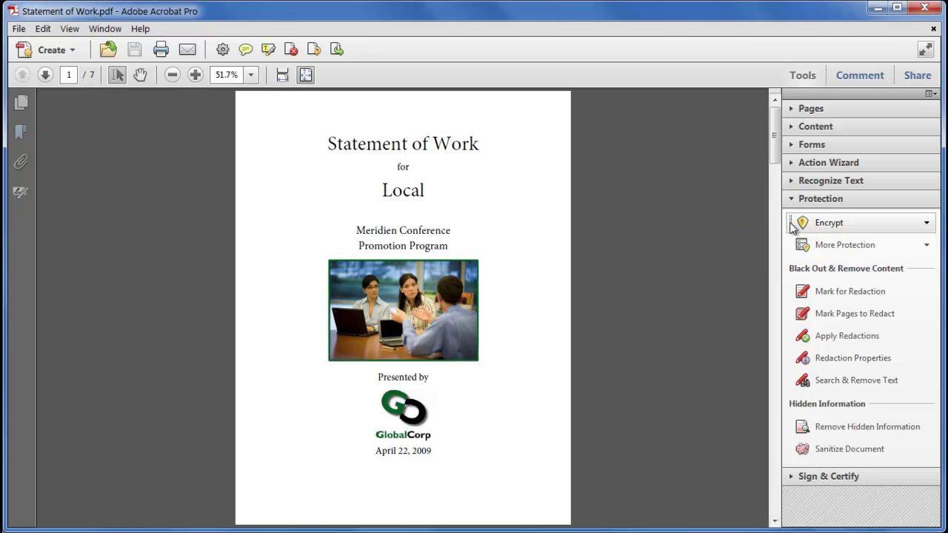
drag(792, 225, 378, 54)
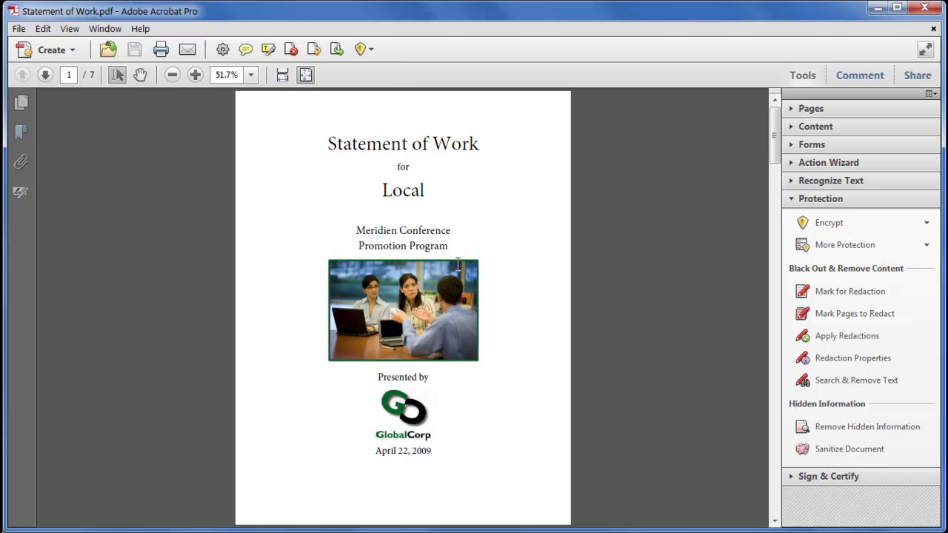